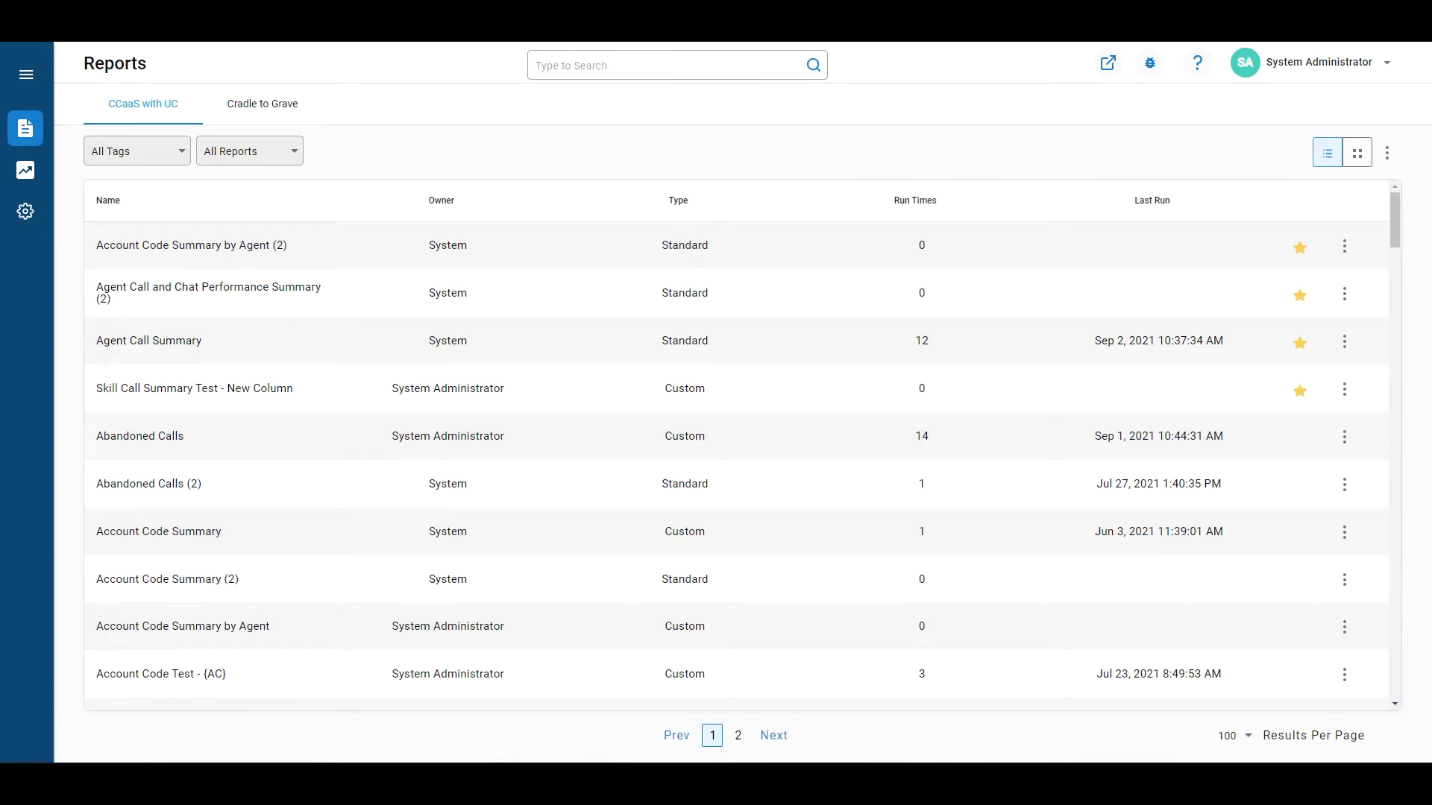
Create a new realtime wallboard titled "Leaderboard", keeping the default background, margin, grid and 16:9 aspect ratio
mouse_move(26, 176)
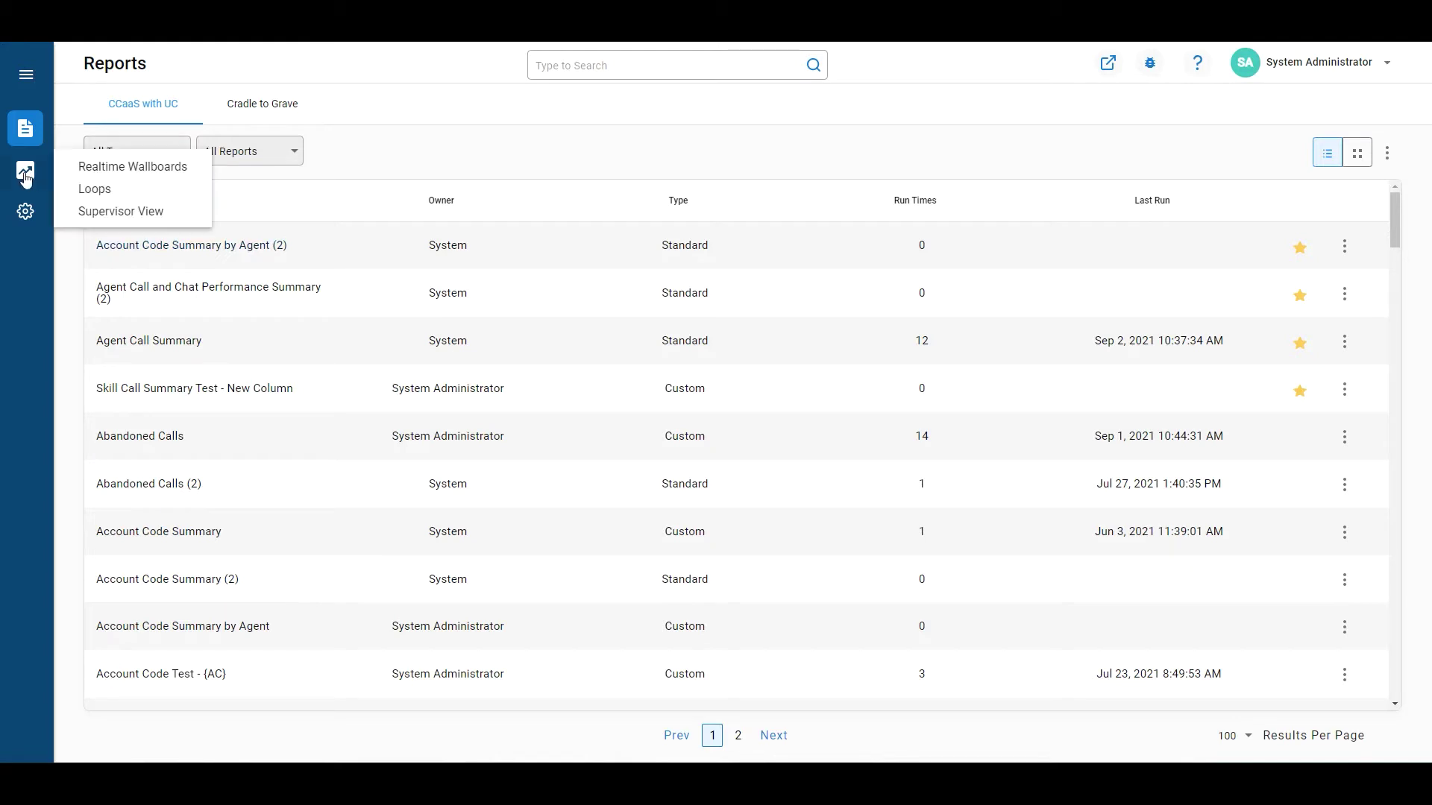
click(135, 176)
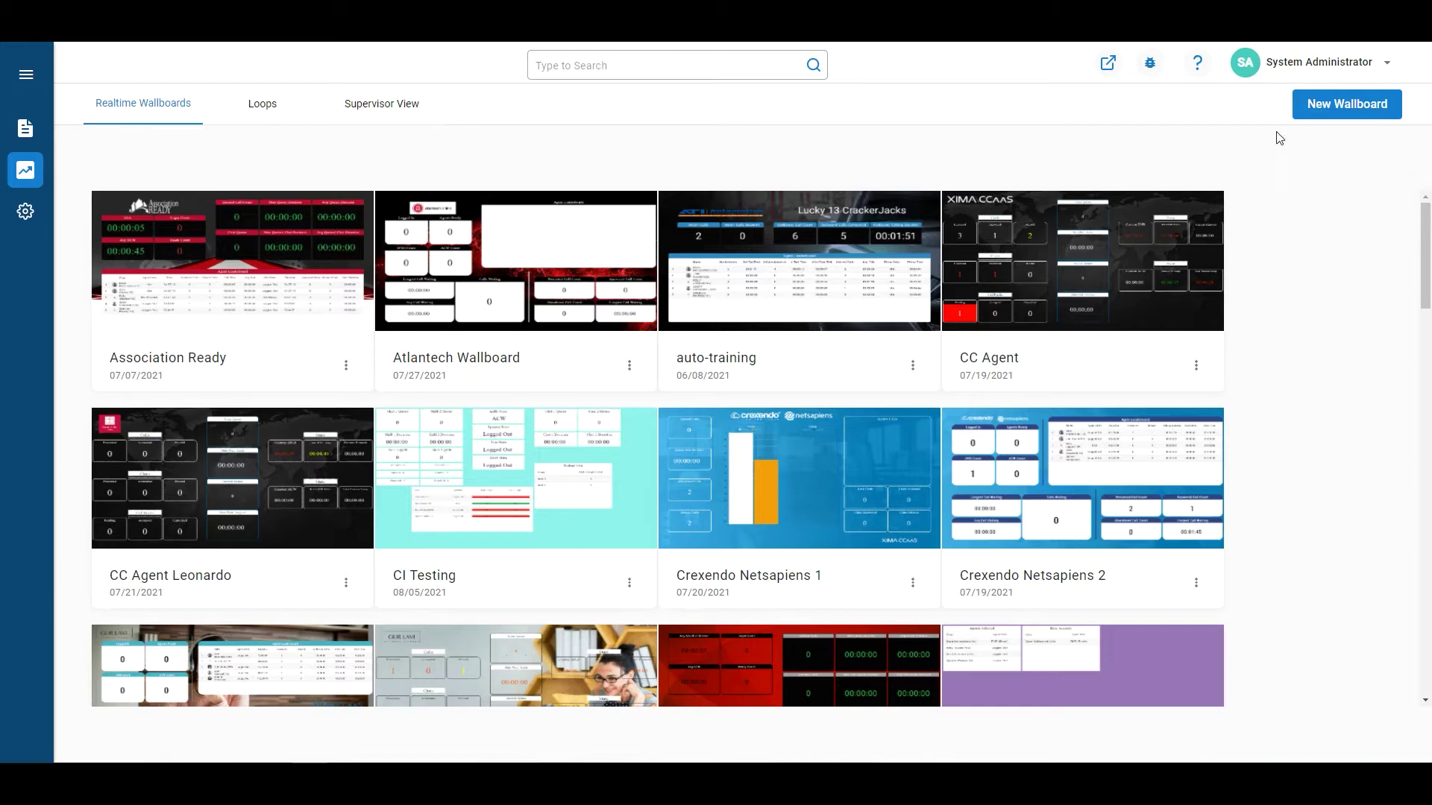
click(1347, 114)
click(263, 218)
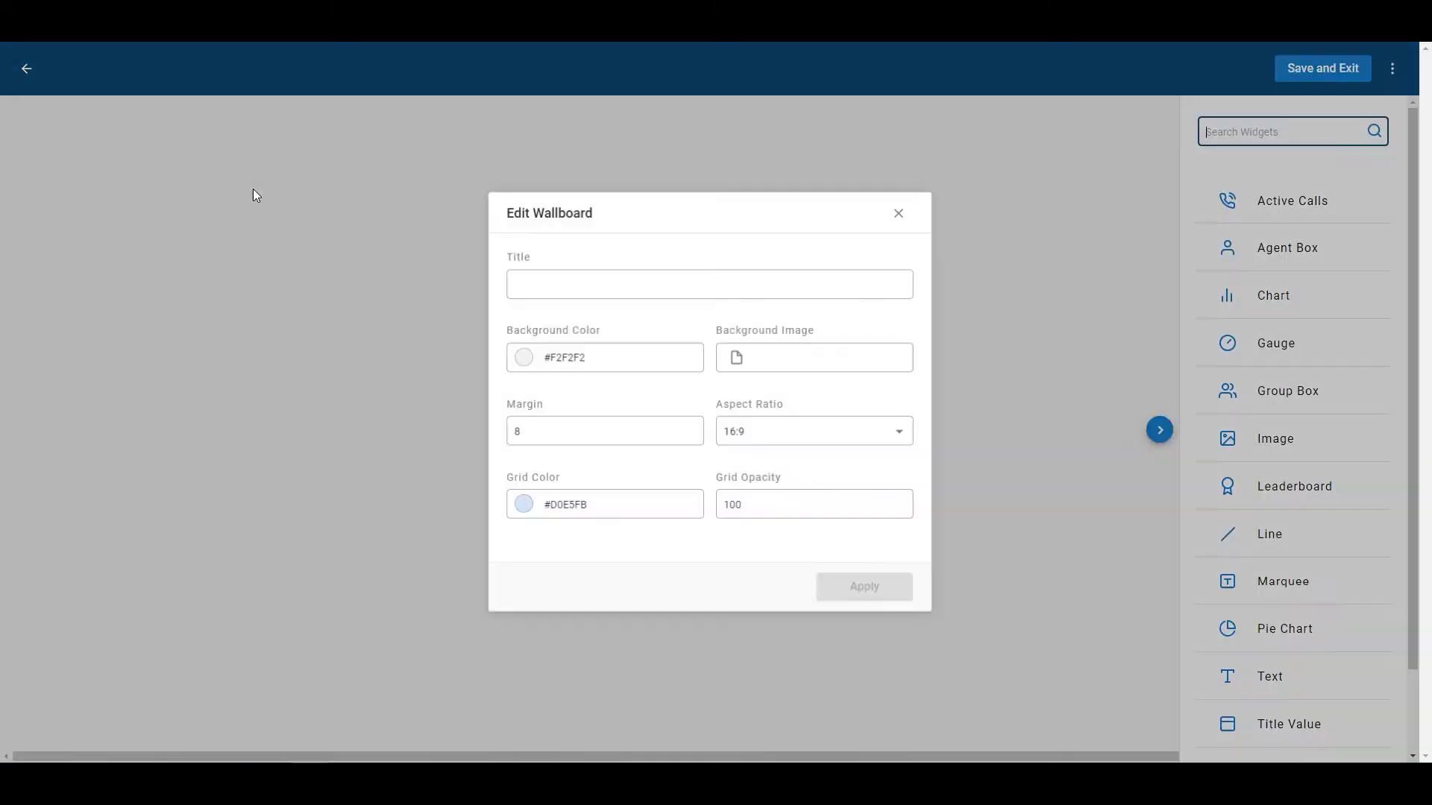
click(552, 282)
text(Leaderboard)
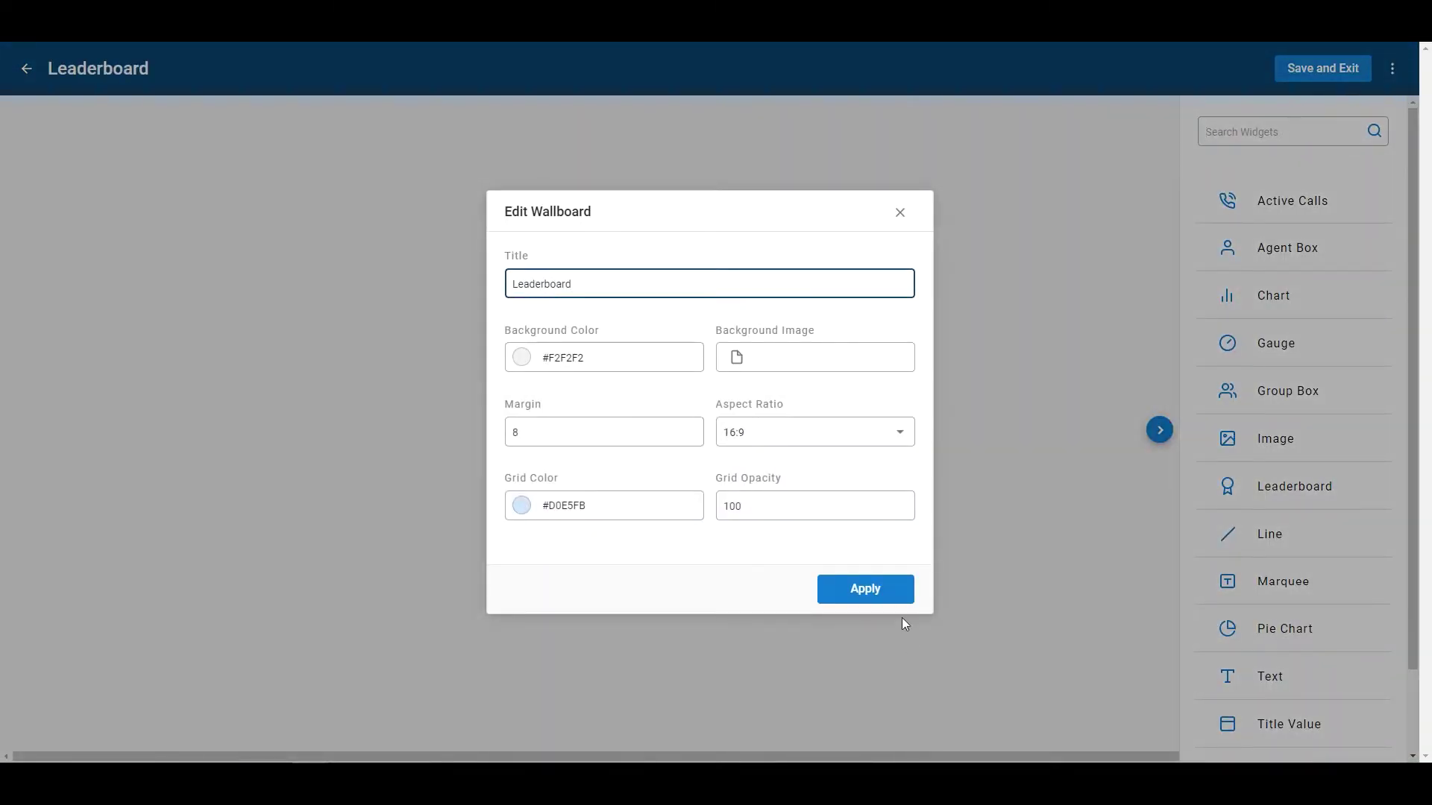
click(874, 592)
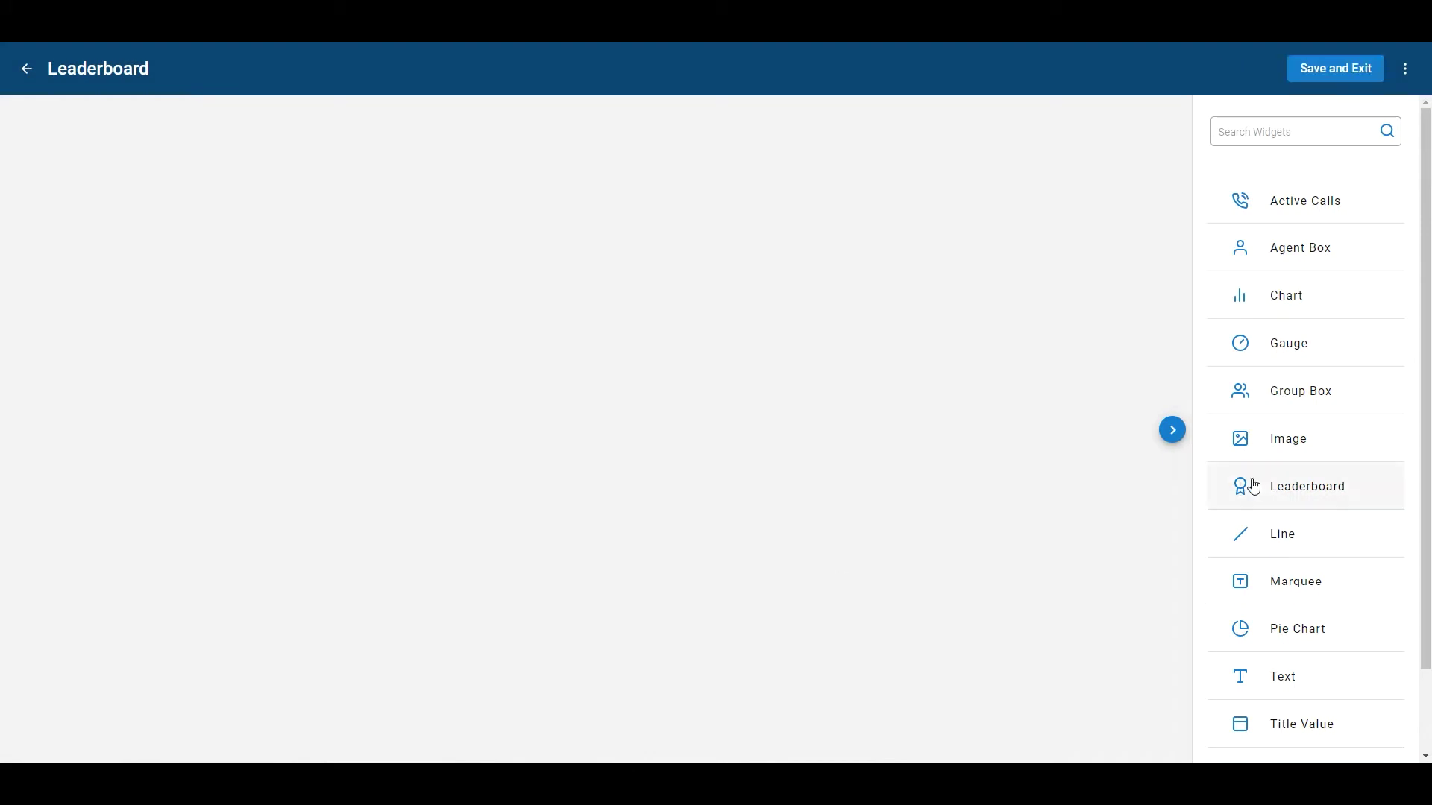
Place a Leaderboard widget in the upper-left corner of the wallboard canvas and title it "Agent"
click(1257, 486)
click(277, 221)
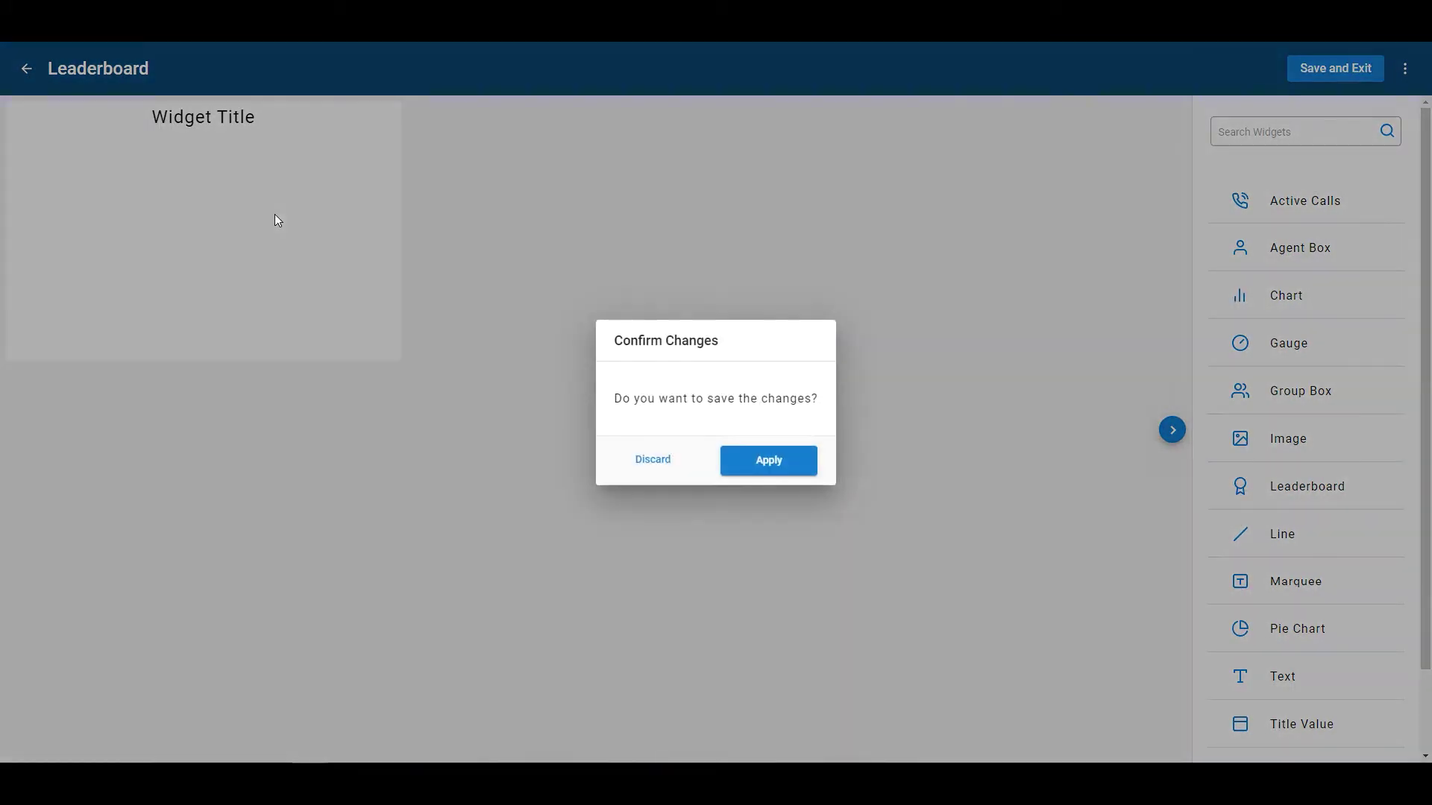
click(776, 455)
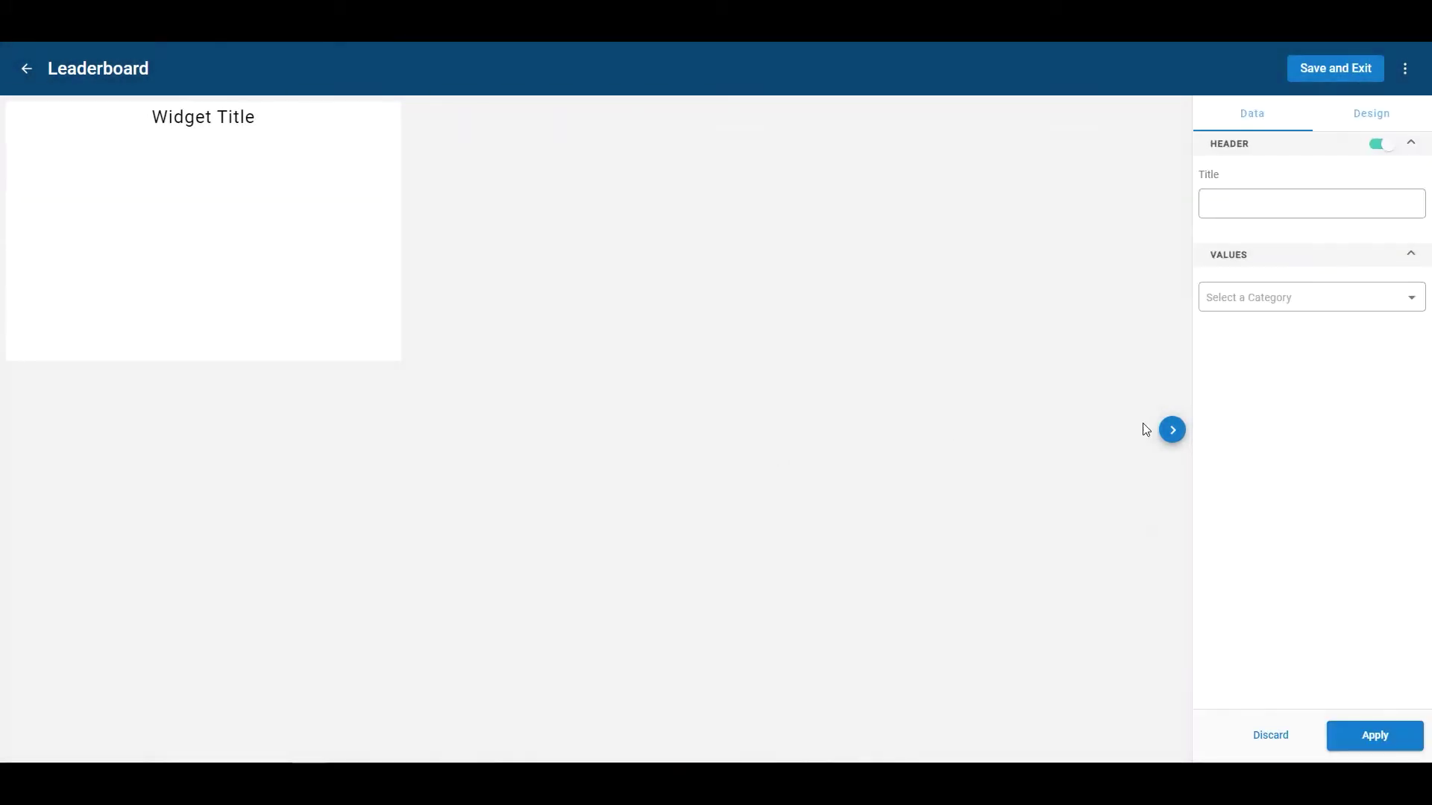
click(1247, 206)
text(Agent)
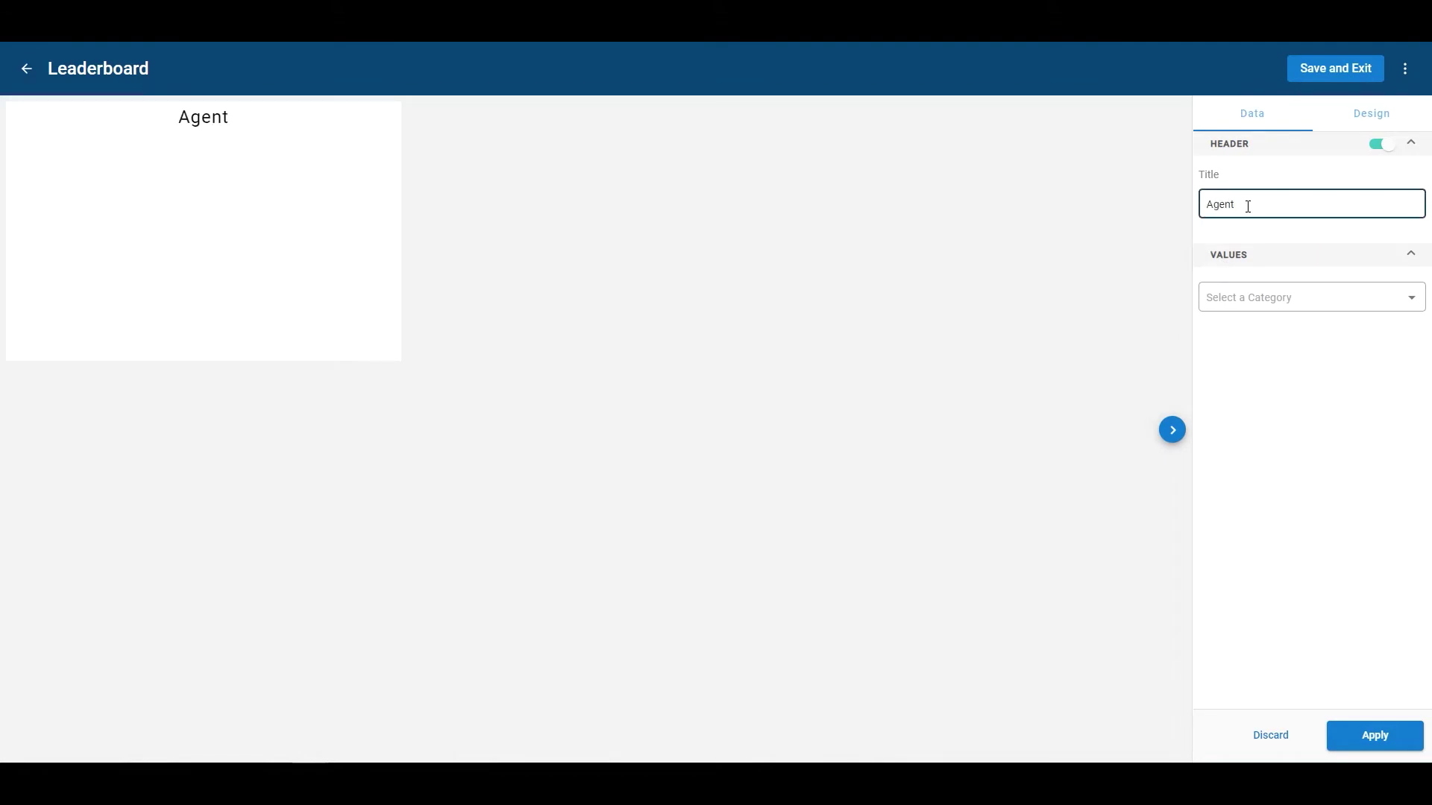
Set the Agent leaderboard's value category to Agent and include all agents
click(1282, 296)
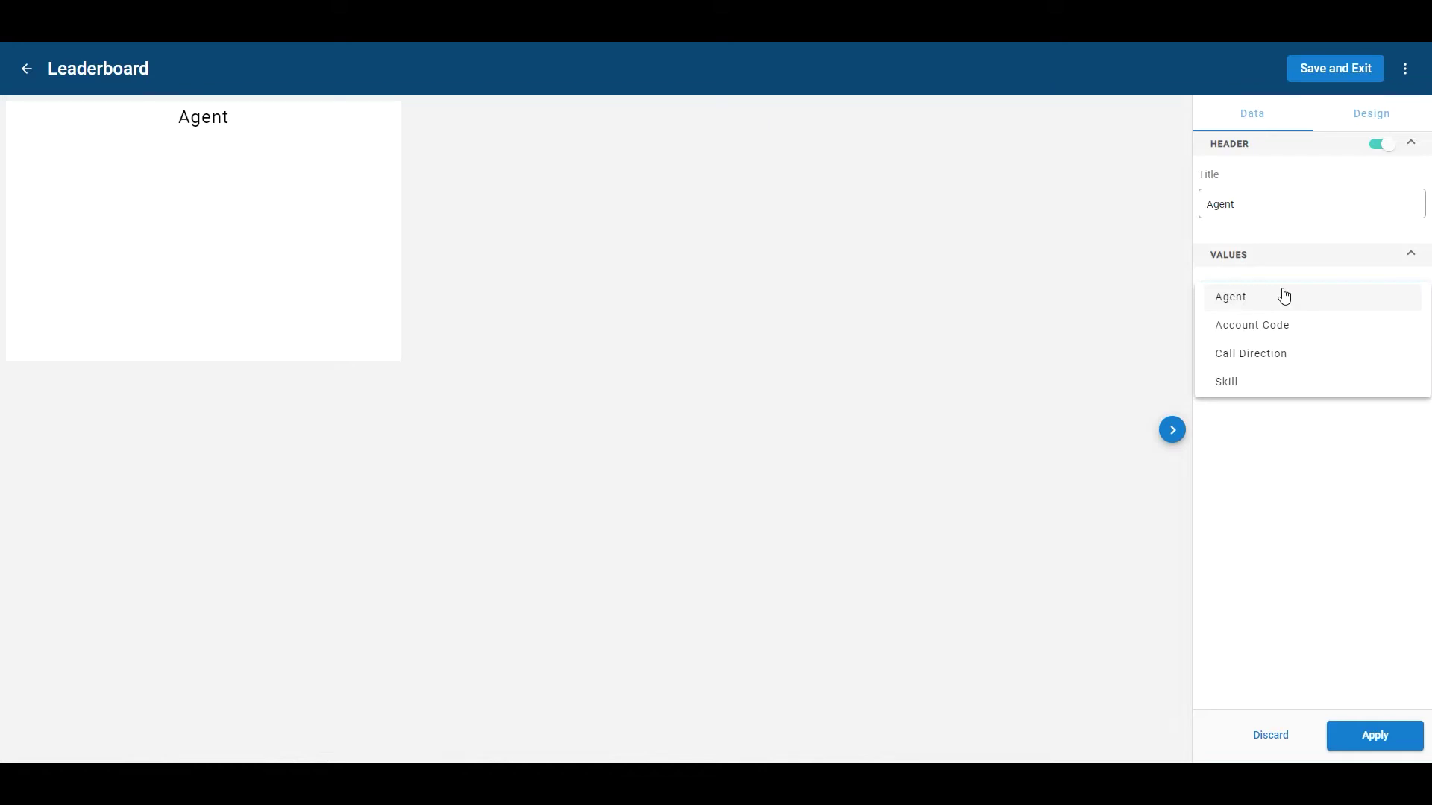
click(1284, 297)
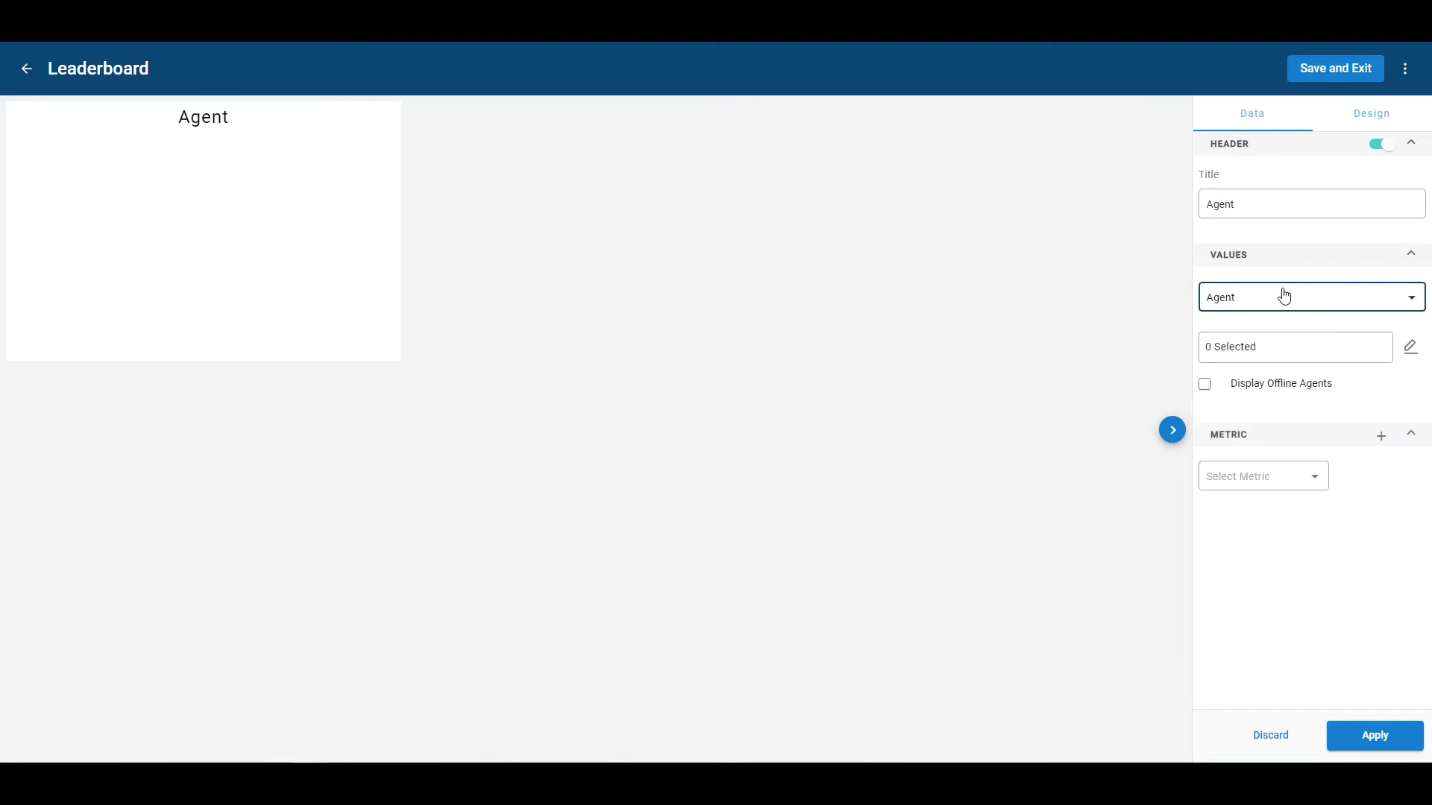
click(1408, 349)
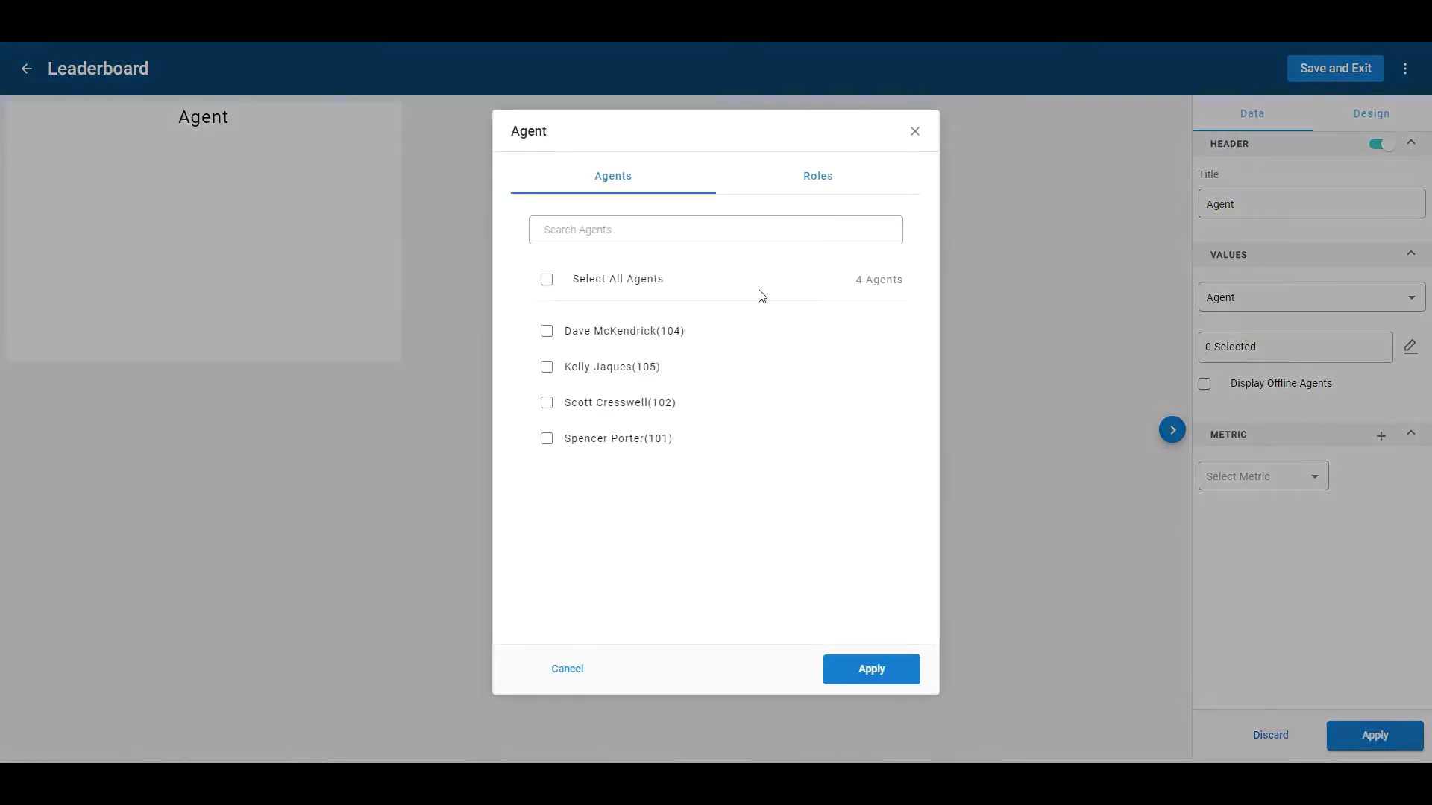
click(594, 279)
click(873, 667)
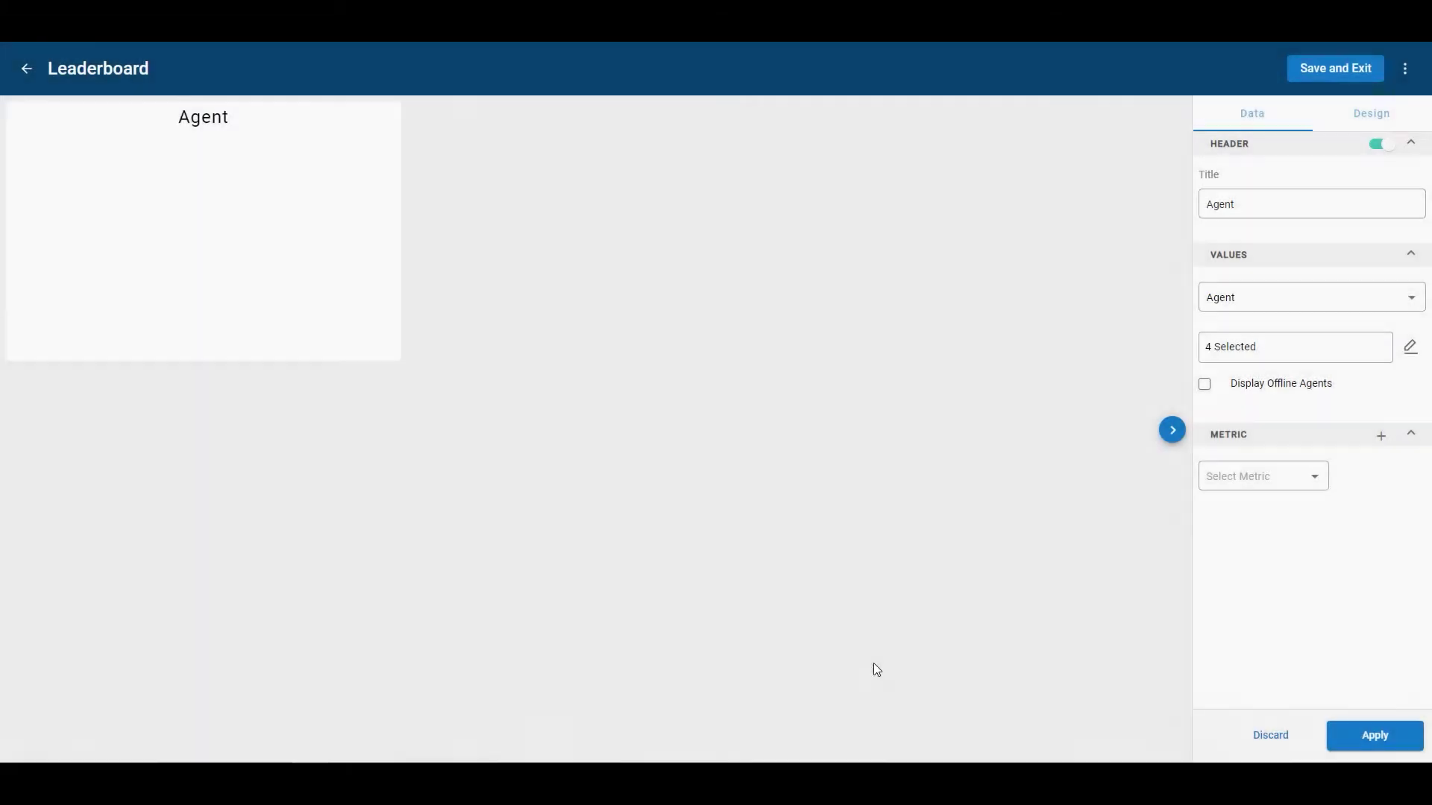
Add the Agent State metric with its default settings to the Agent leaderboard, then widen the widget and shift it slightly right
click(1314, 481)
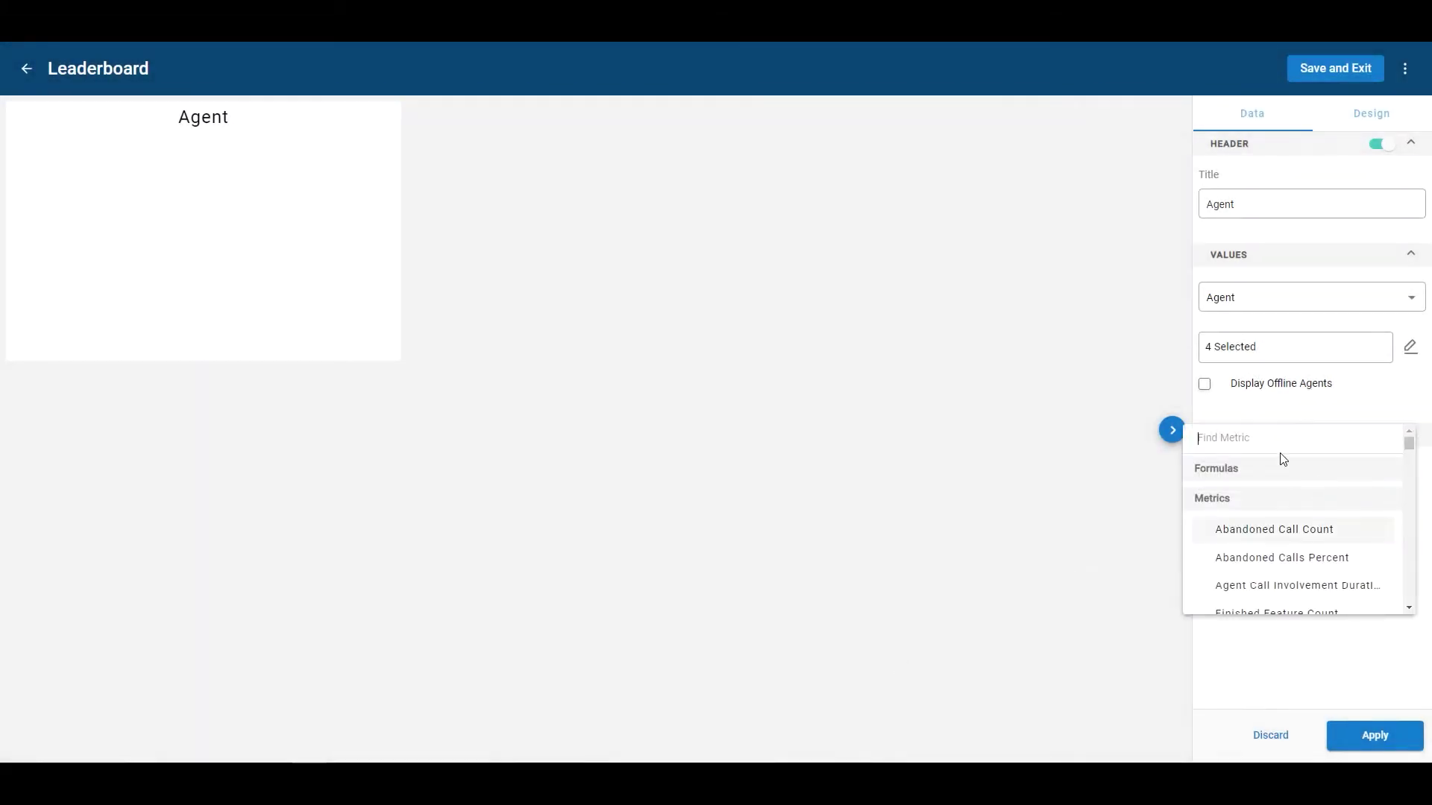
text(State)
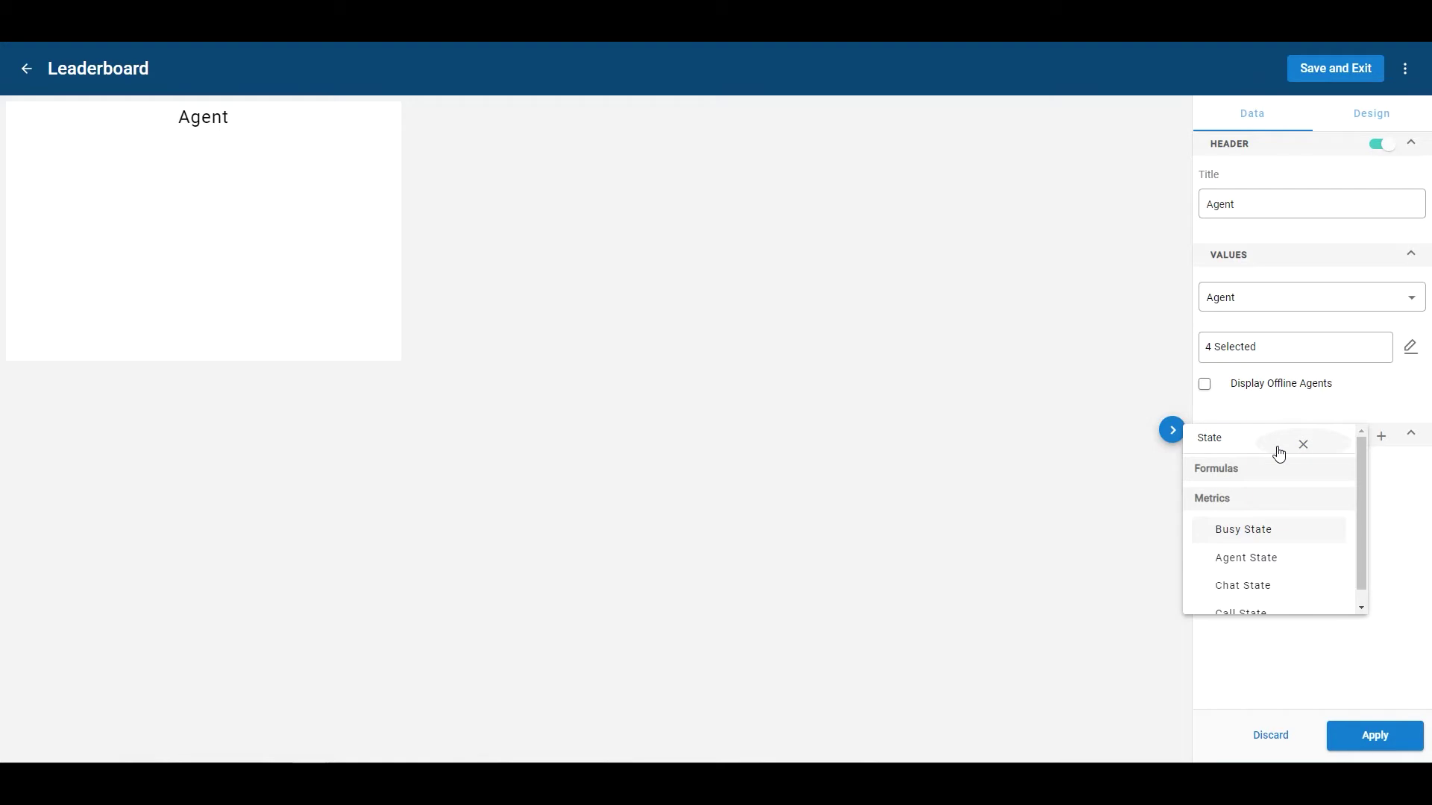
click(1261, 558)
click(895, 535)
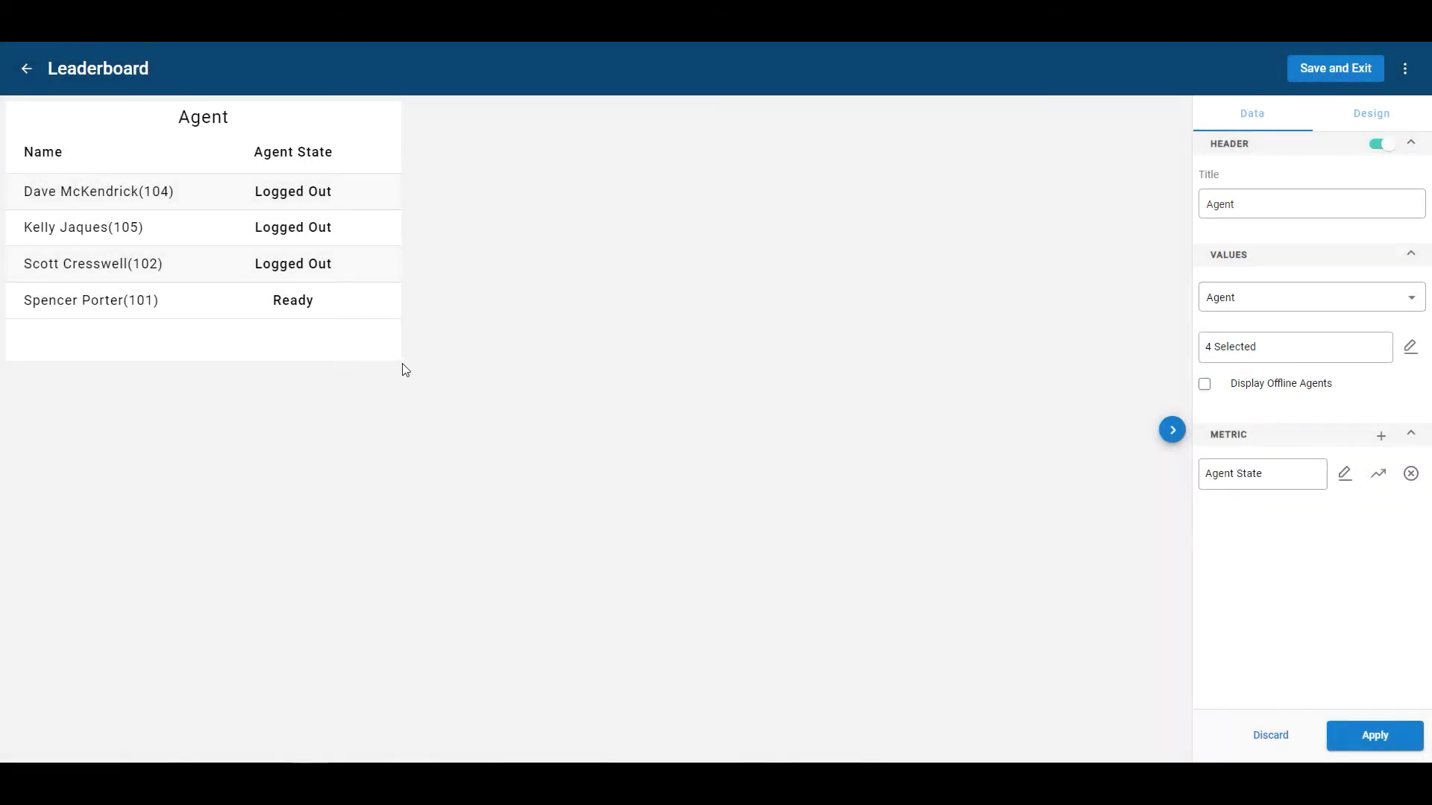
drag(399, 358, 579, 359)
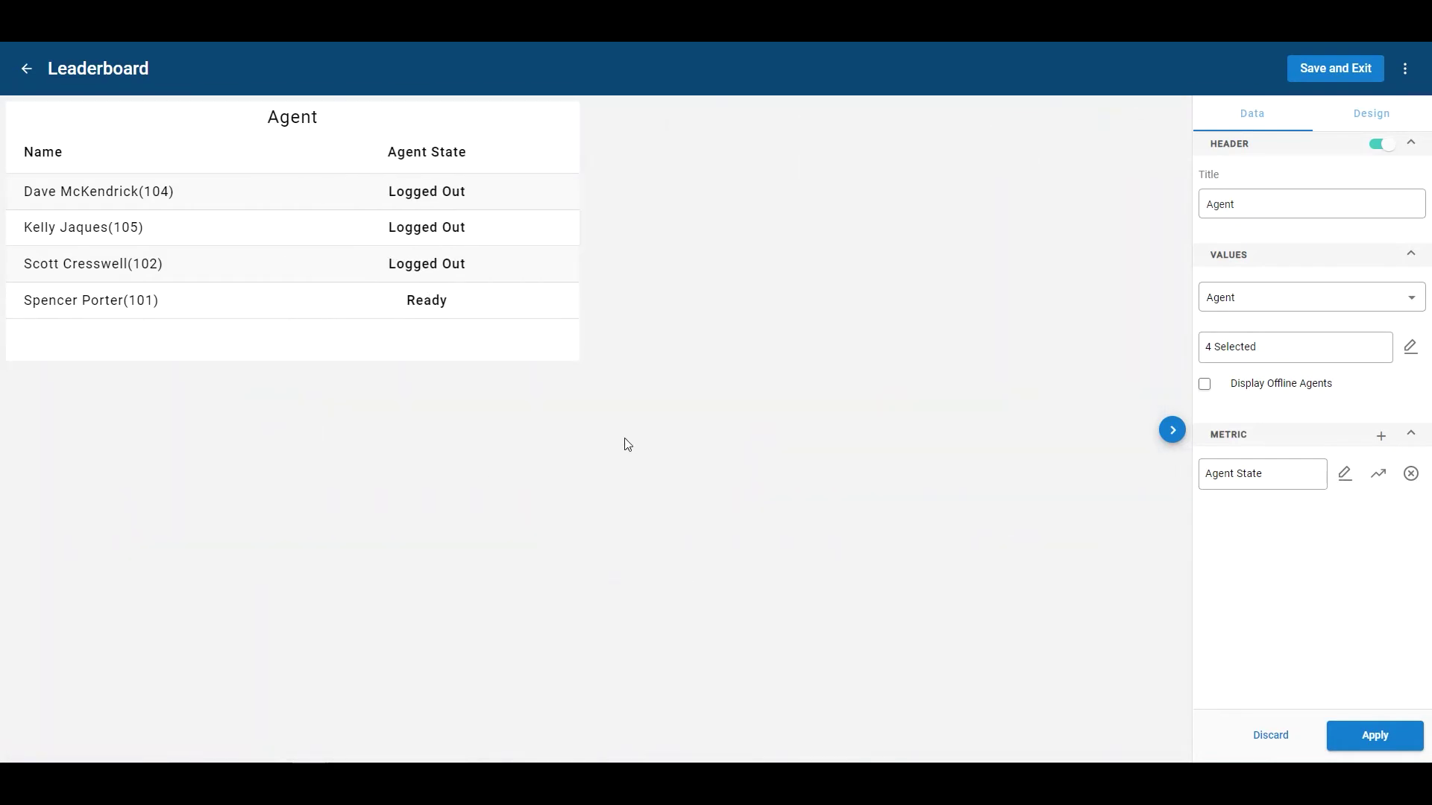
drag(34, 300, 78, 301)
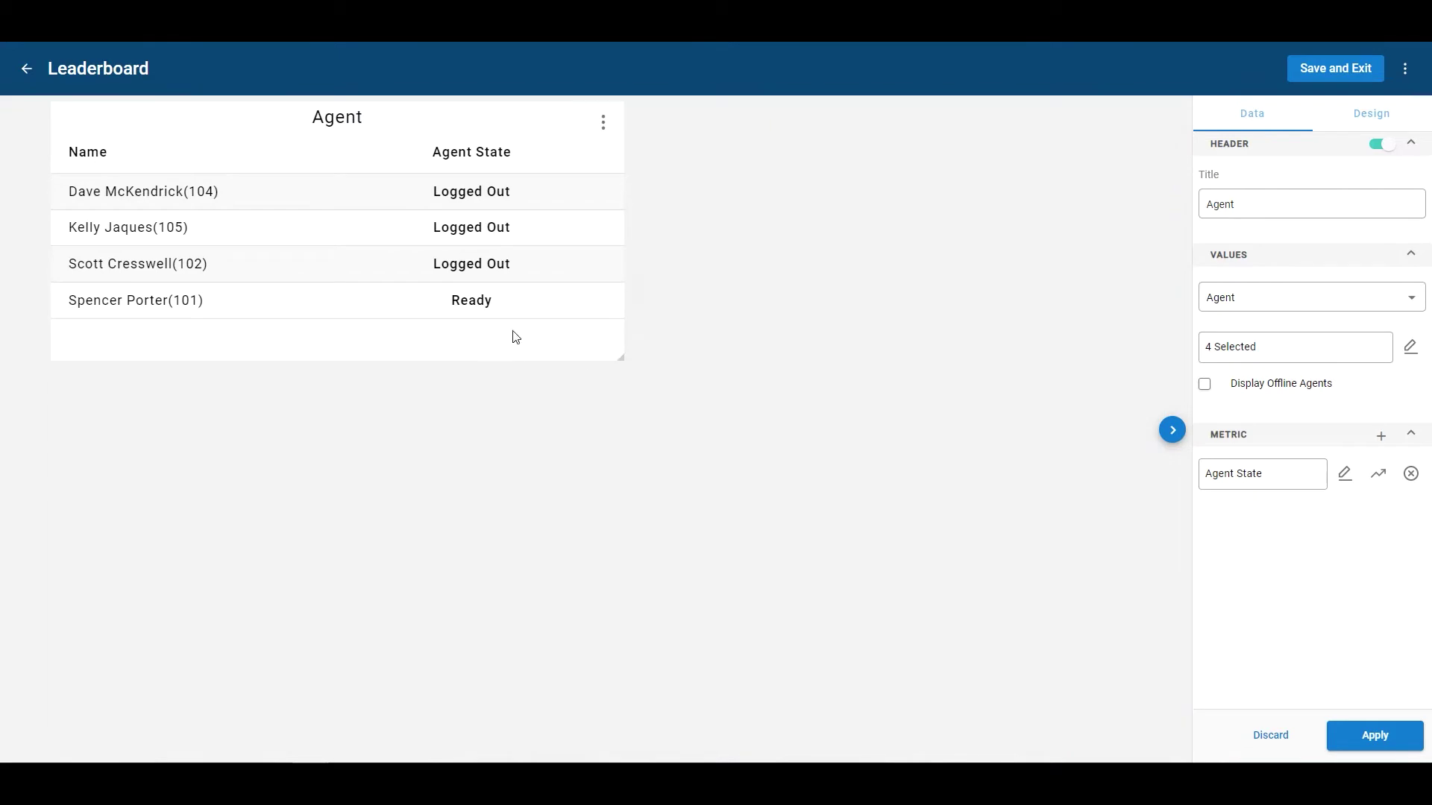
Add an Inbound Call Count metric to the Agent leaderboard, move the widget back to the canvas's left edge and apply the changes
click(1381, 436)
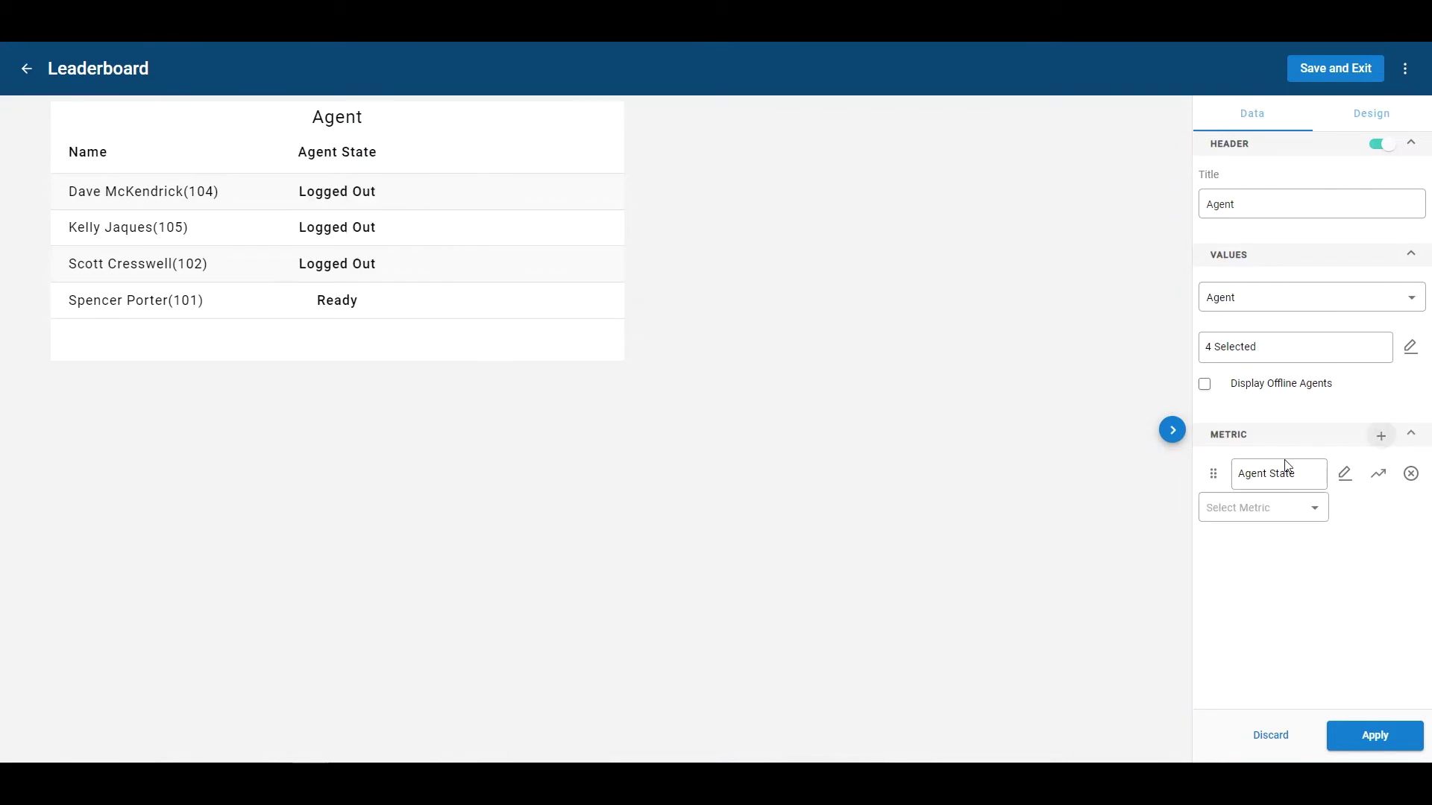
click(1271, 506)
text(Inbound)
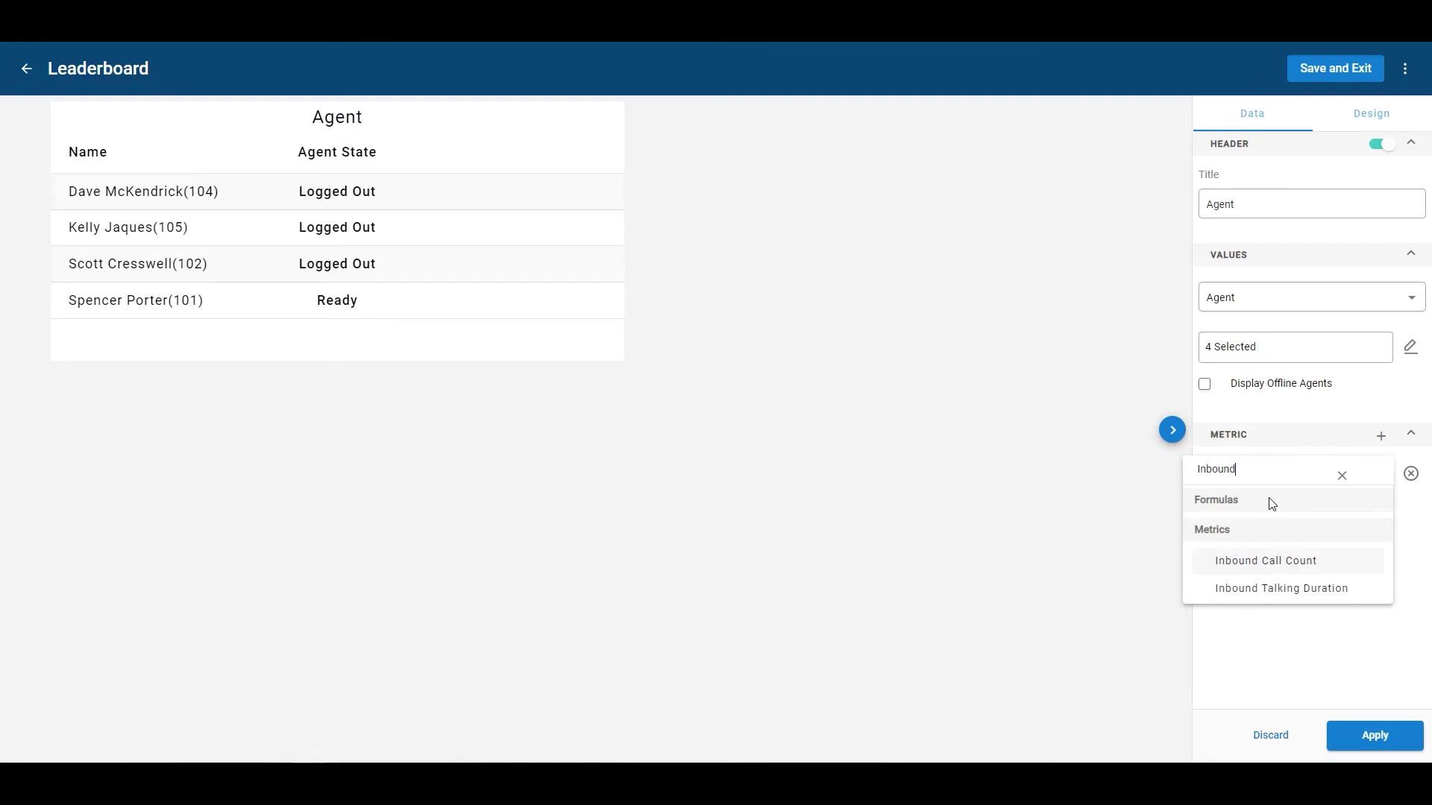
click(1268, 562)
click(871, 596)
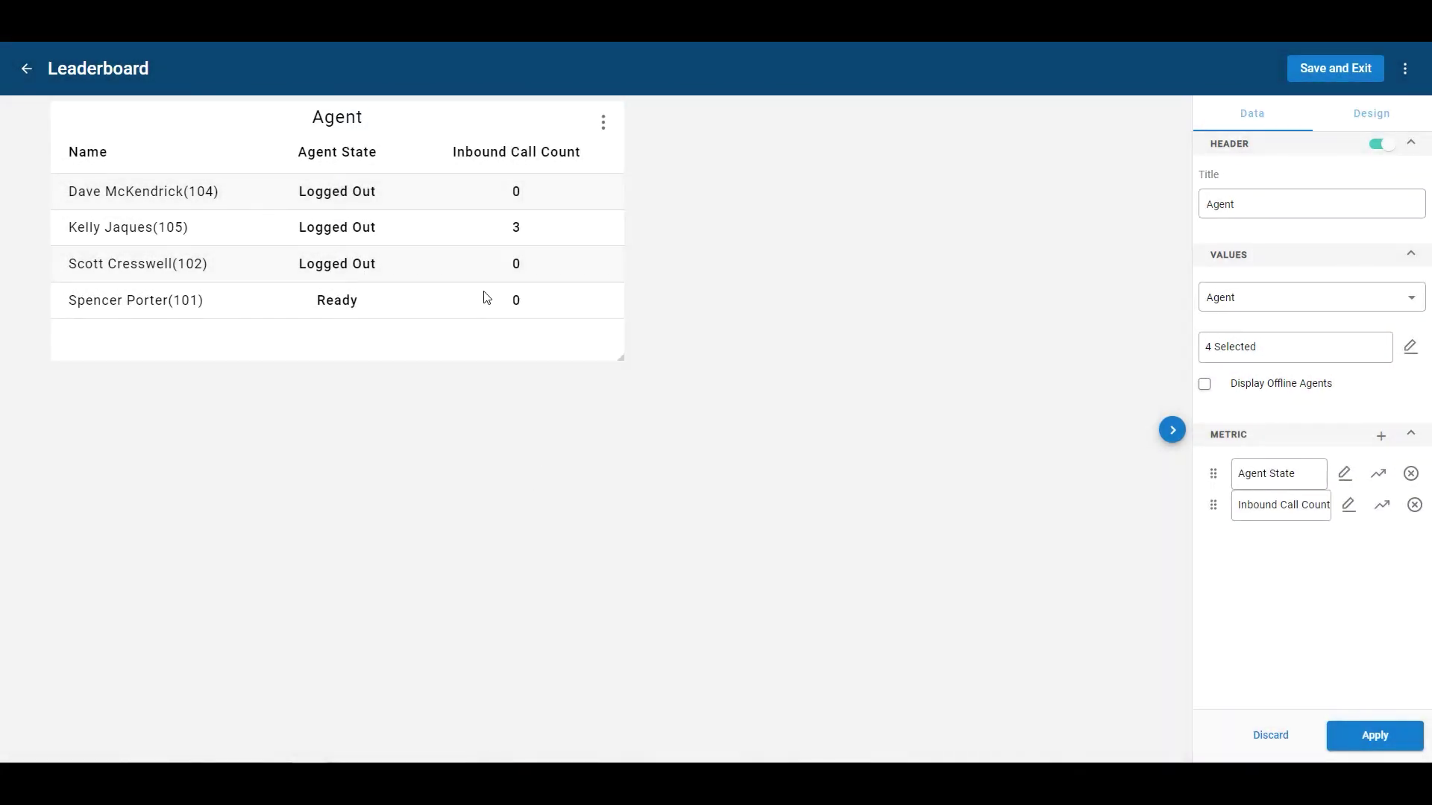
drag(445, 244, 399, 243)
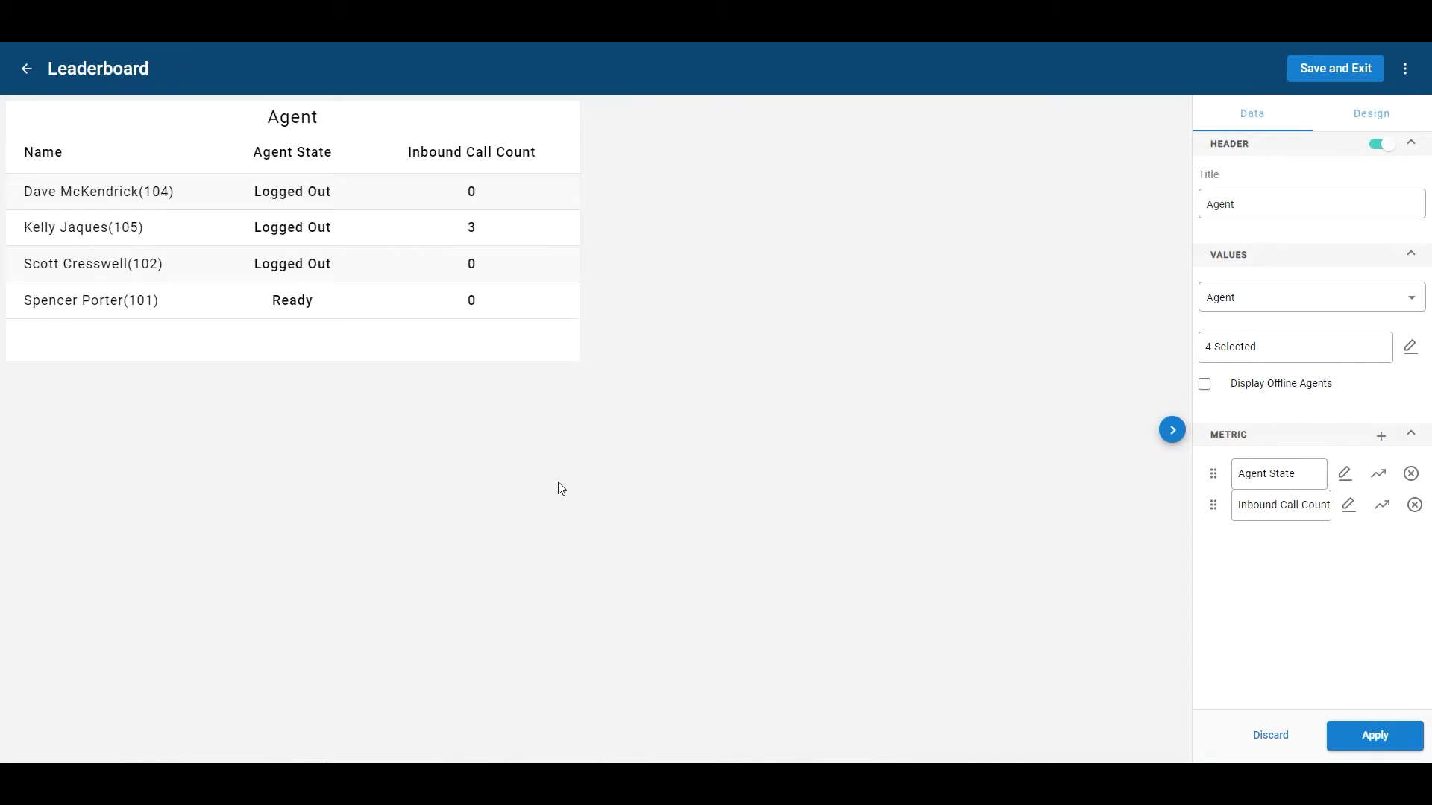
click(1397, 737)
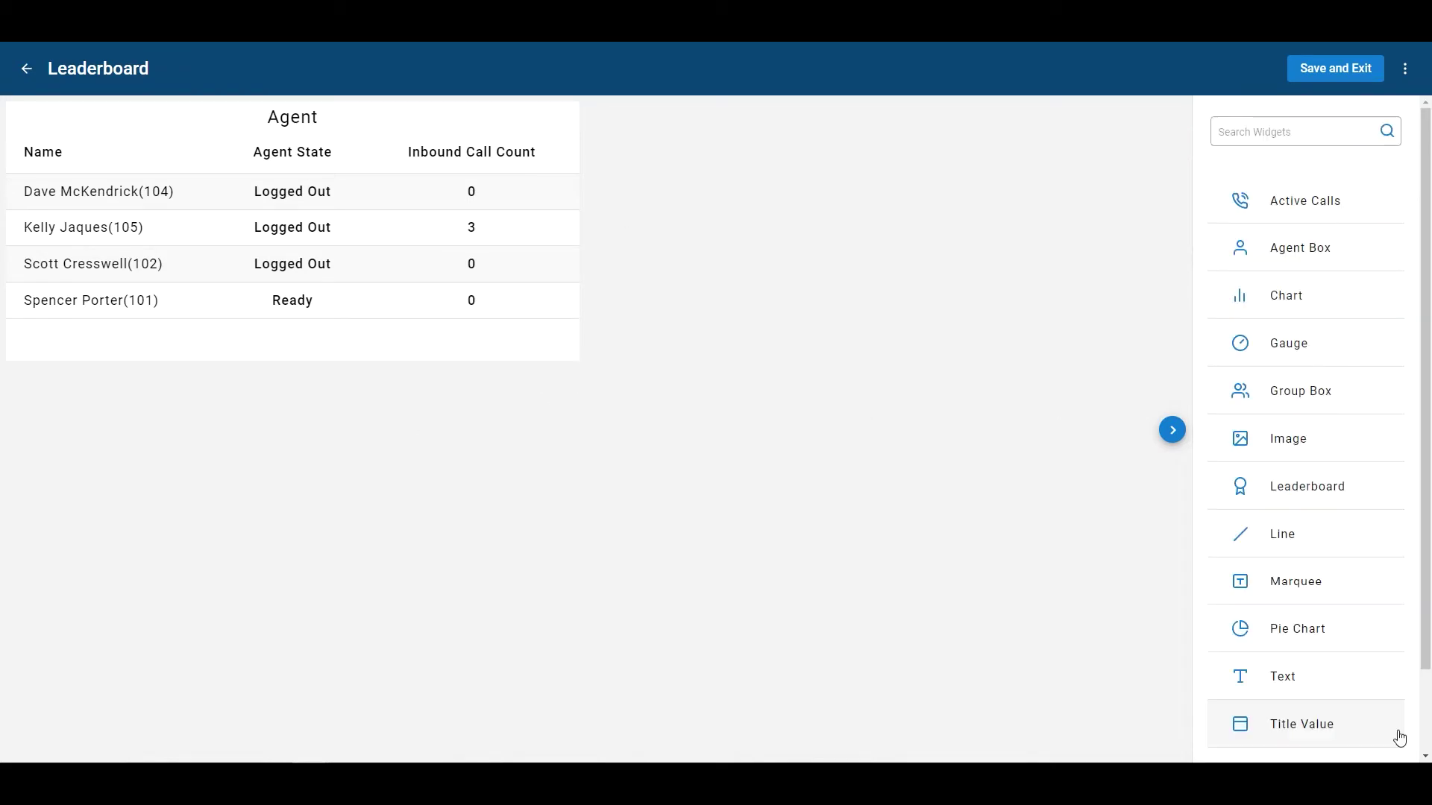
Place a second Leaderboard widget directly below the Agent one and base it on the Skill category with Skill 1 and Skill 2
click(1331, 496)
drag(786, 261, 201, 527)
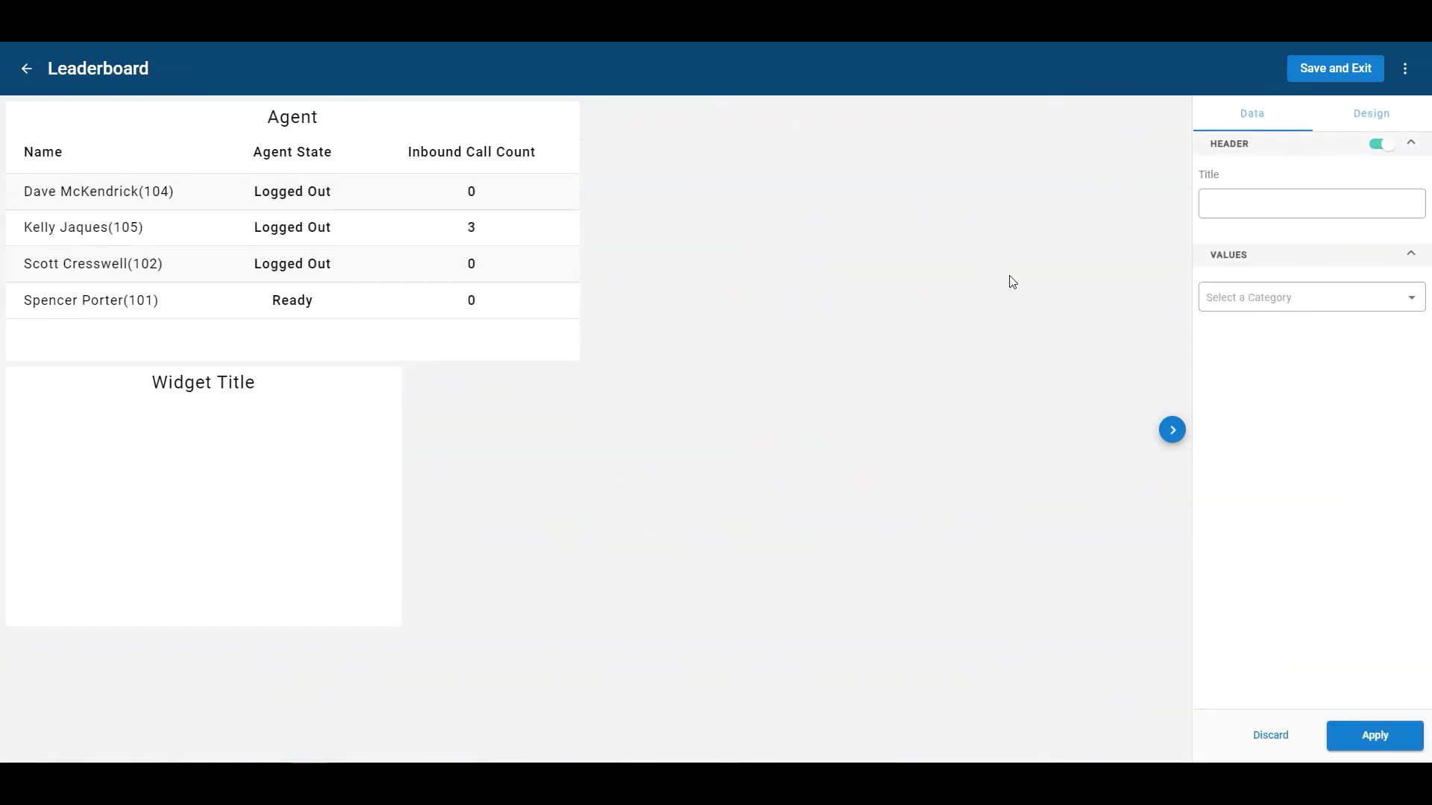
click(1275, 297)
click(1243, 381)
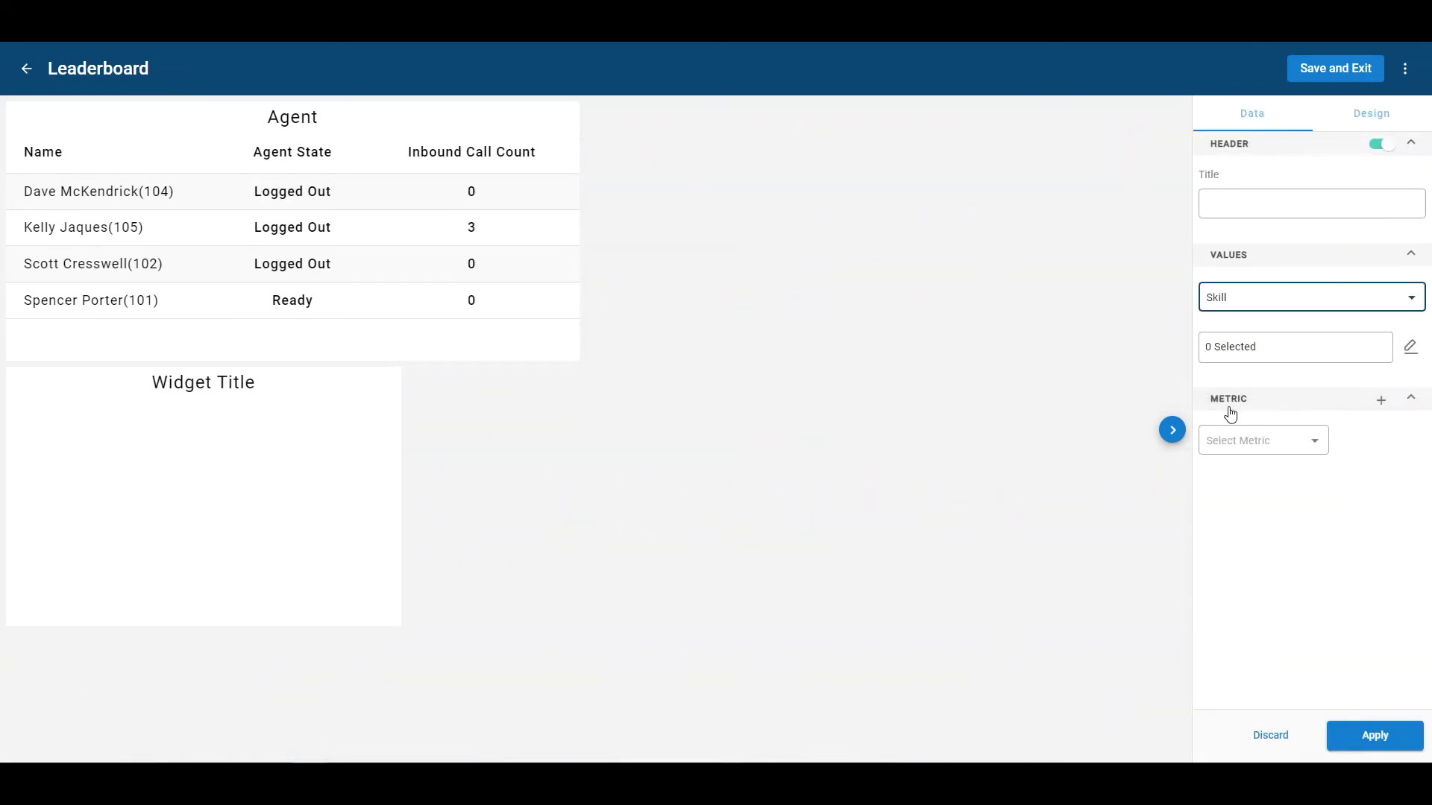
click(1409, 348)
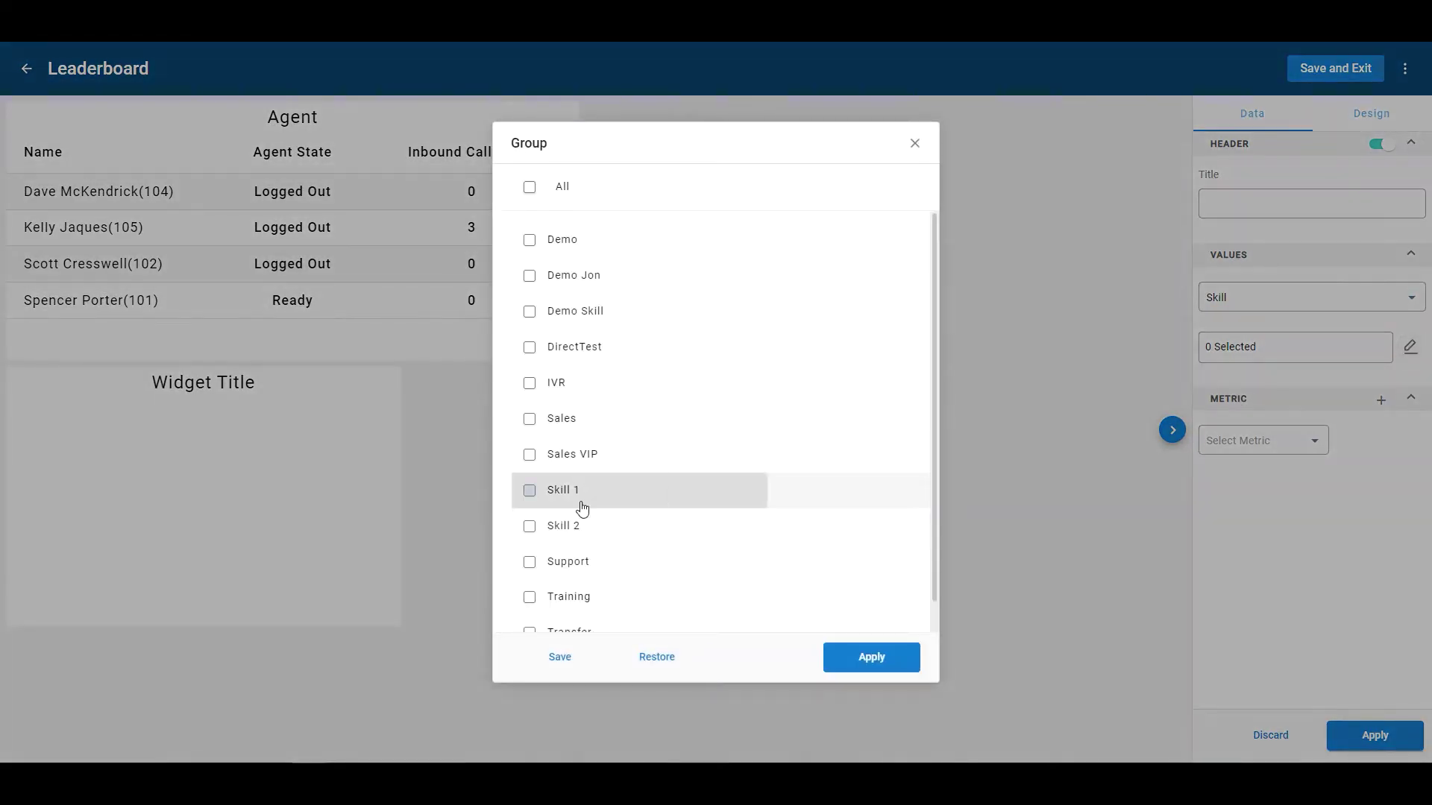
click(581, 501)
click(581, 525)
click(846, 664)
Add the Inbound Call Count metric with default settings to the skill leaderboard and widen the widget to match the Agent leaderboard
click(1273, 442)
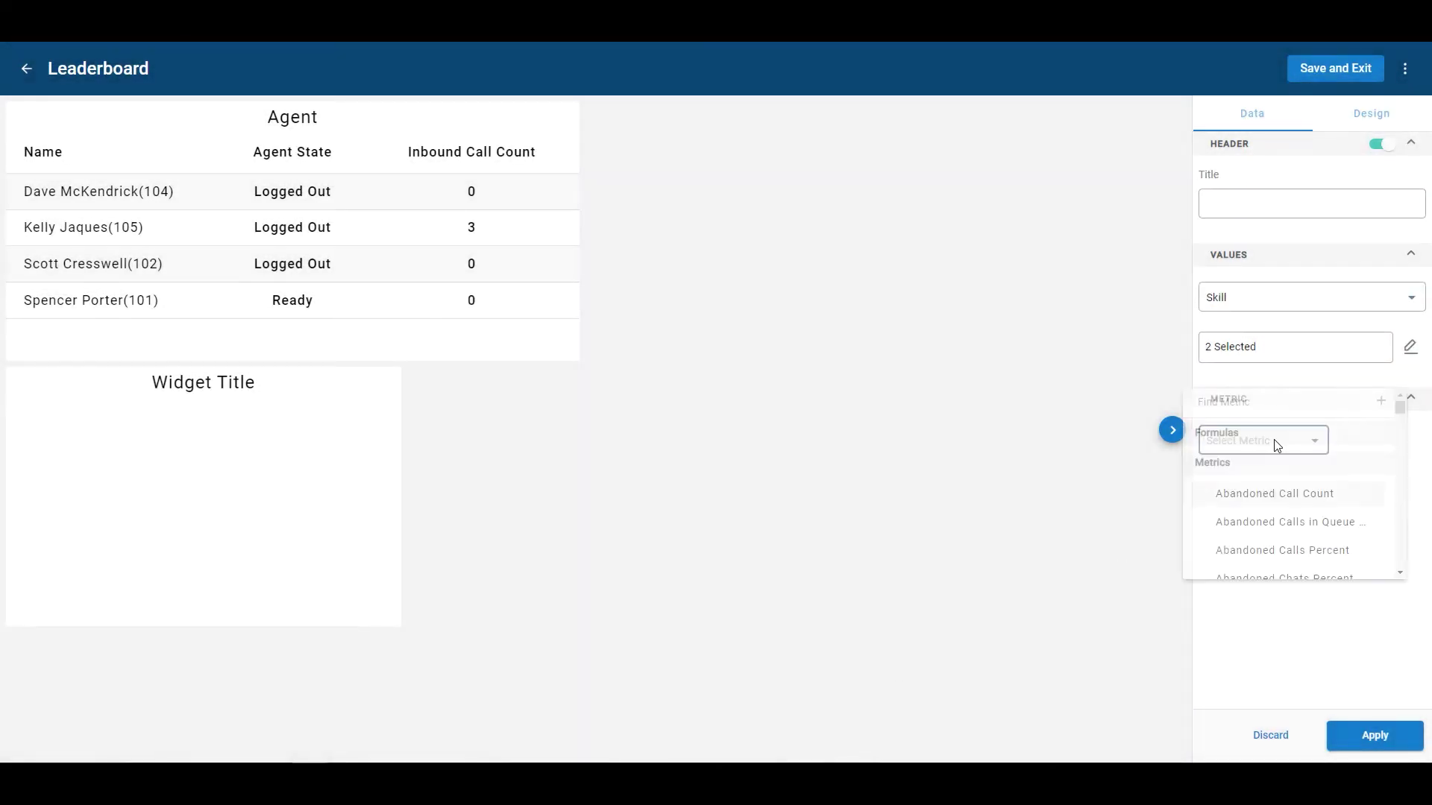
text(Inbound)
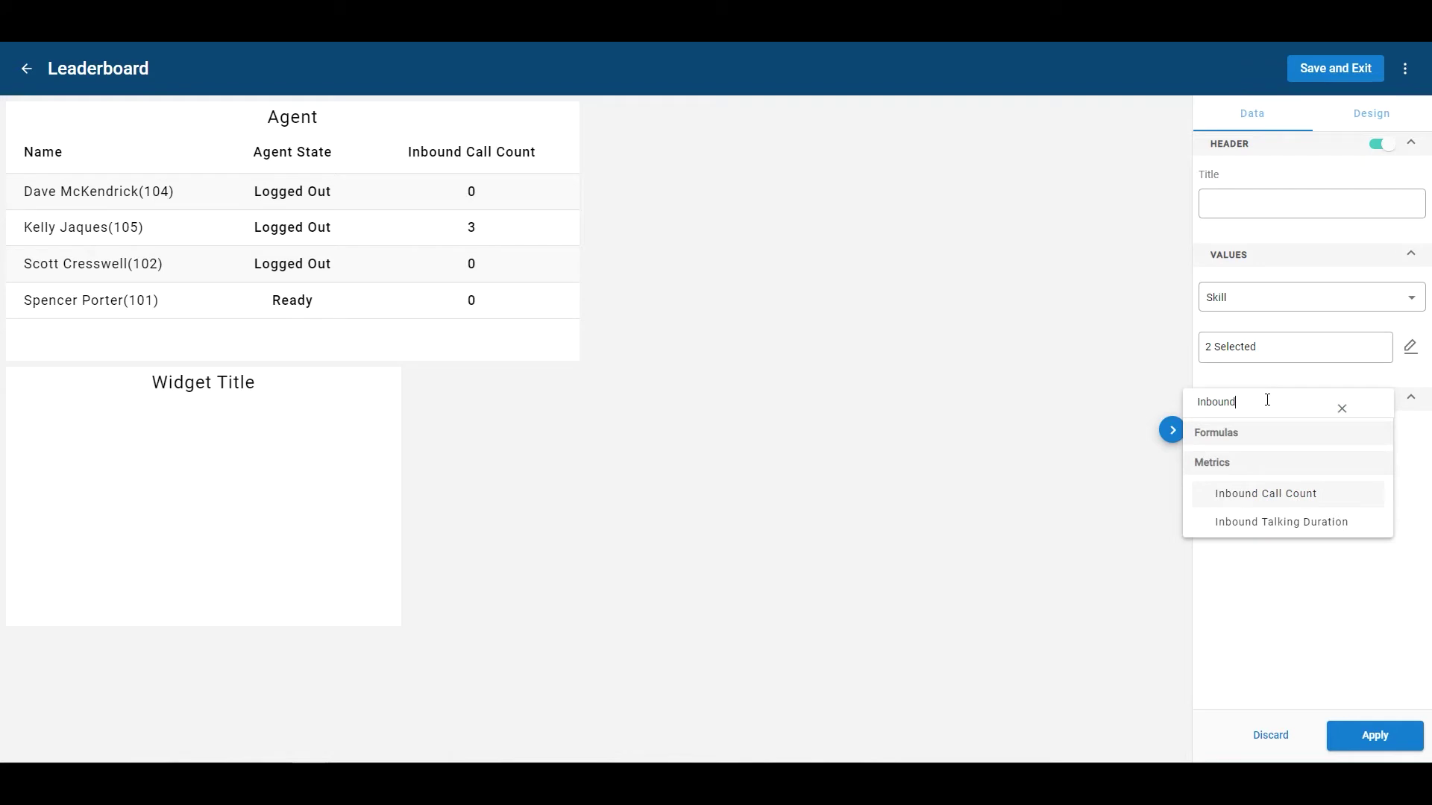
click(1287, 494)
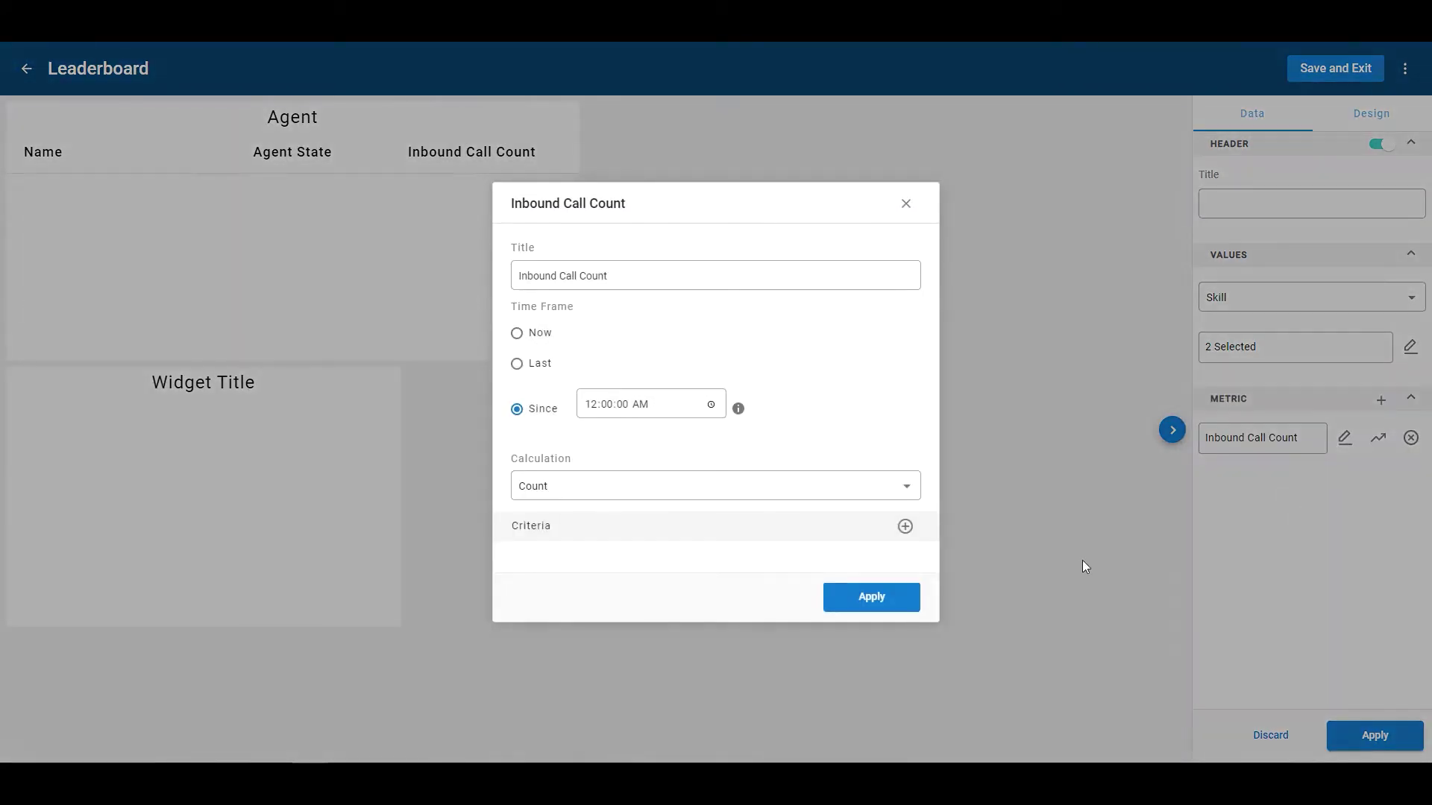
click(889, 604)
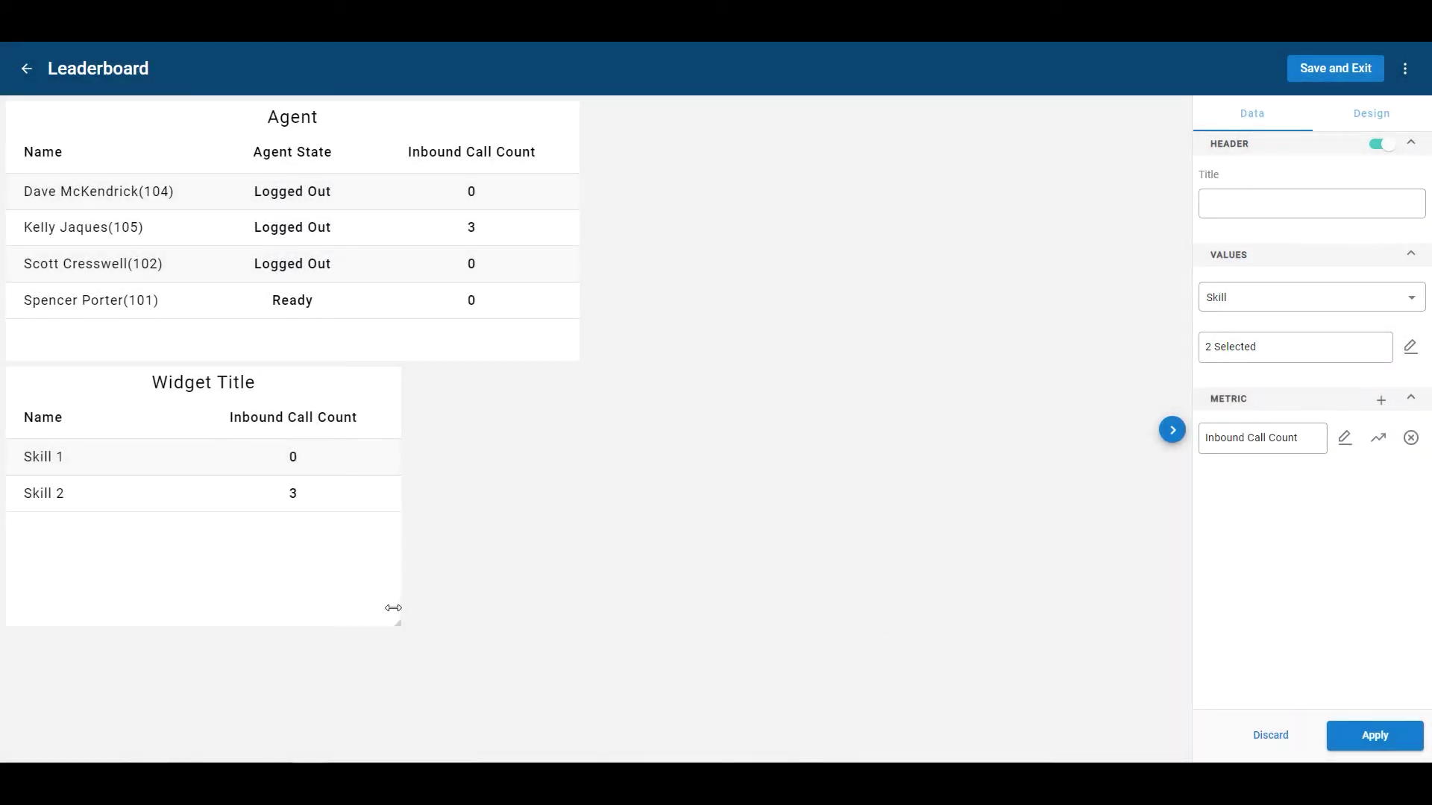
drag(398, 619, 575, 603)
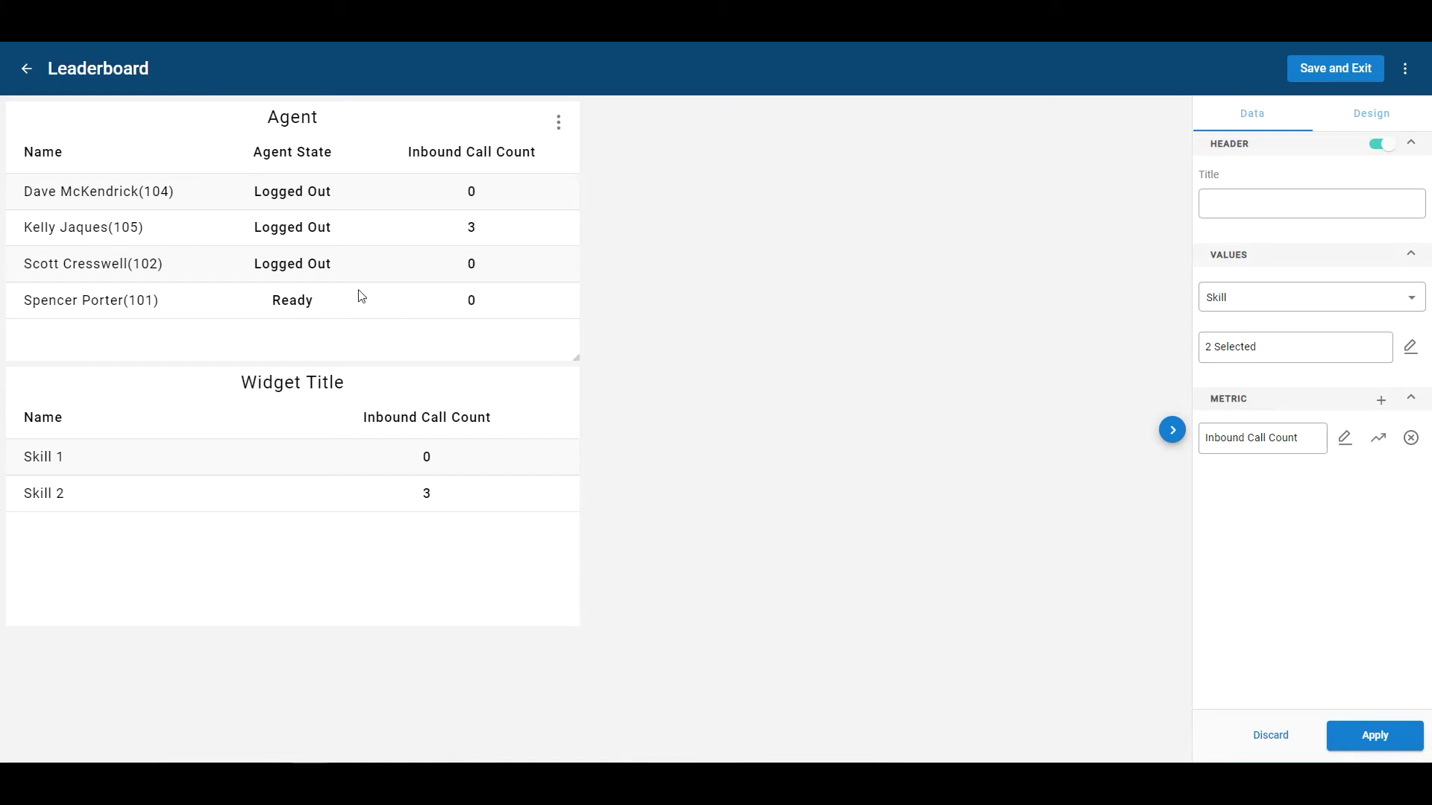
Add CC Call Ready Count as the skill leaderboard's second metric, keeping the Now time frame and Count calculation
click(1382, 401)
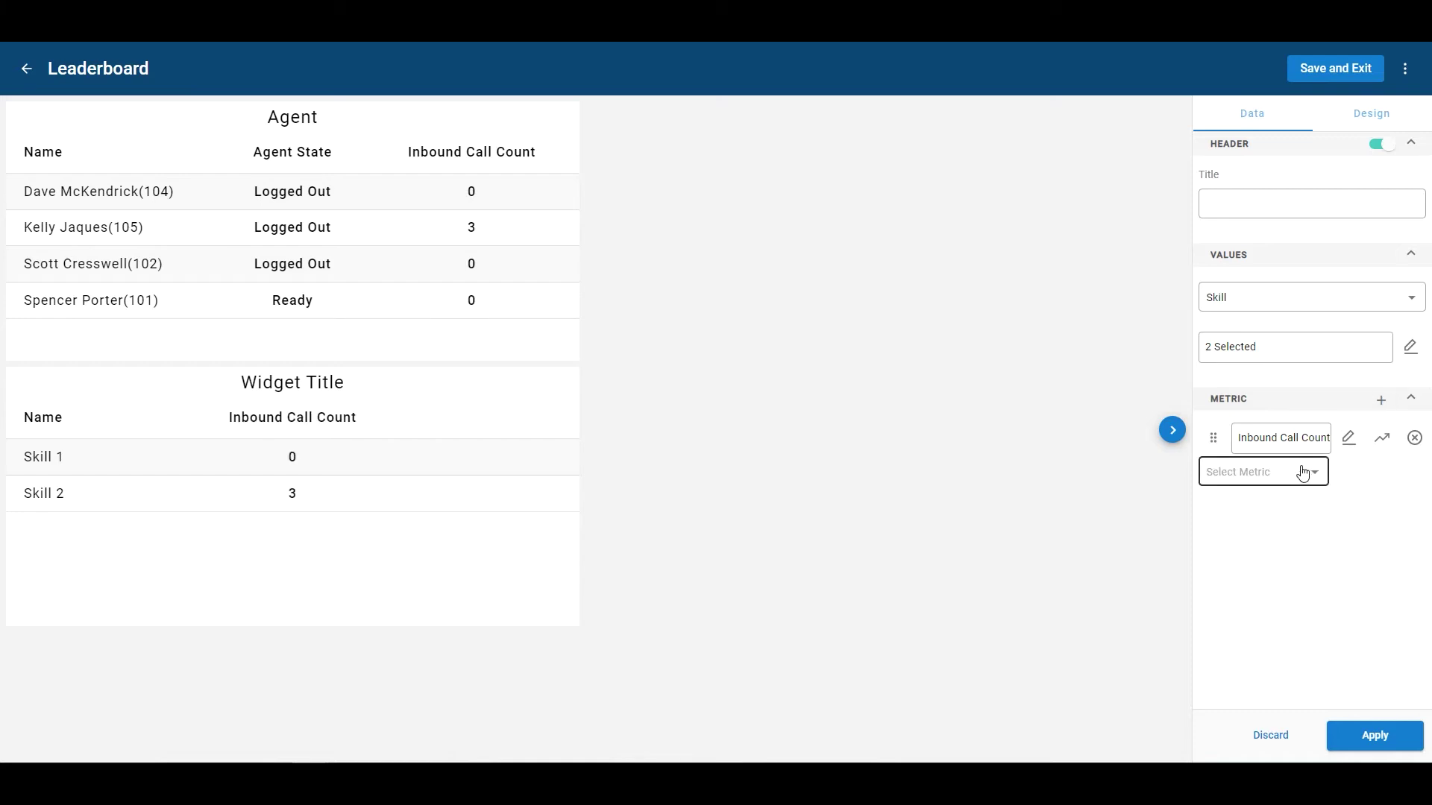
click(1302, 474)
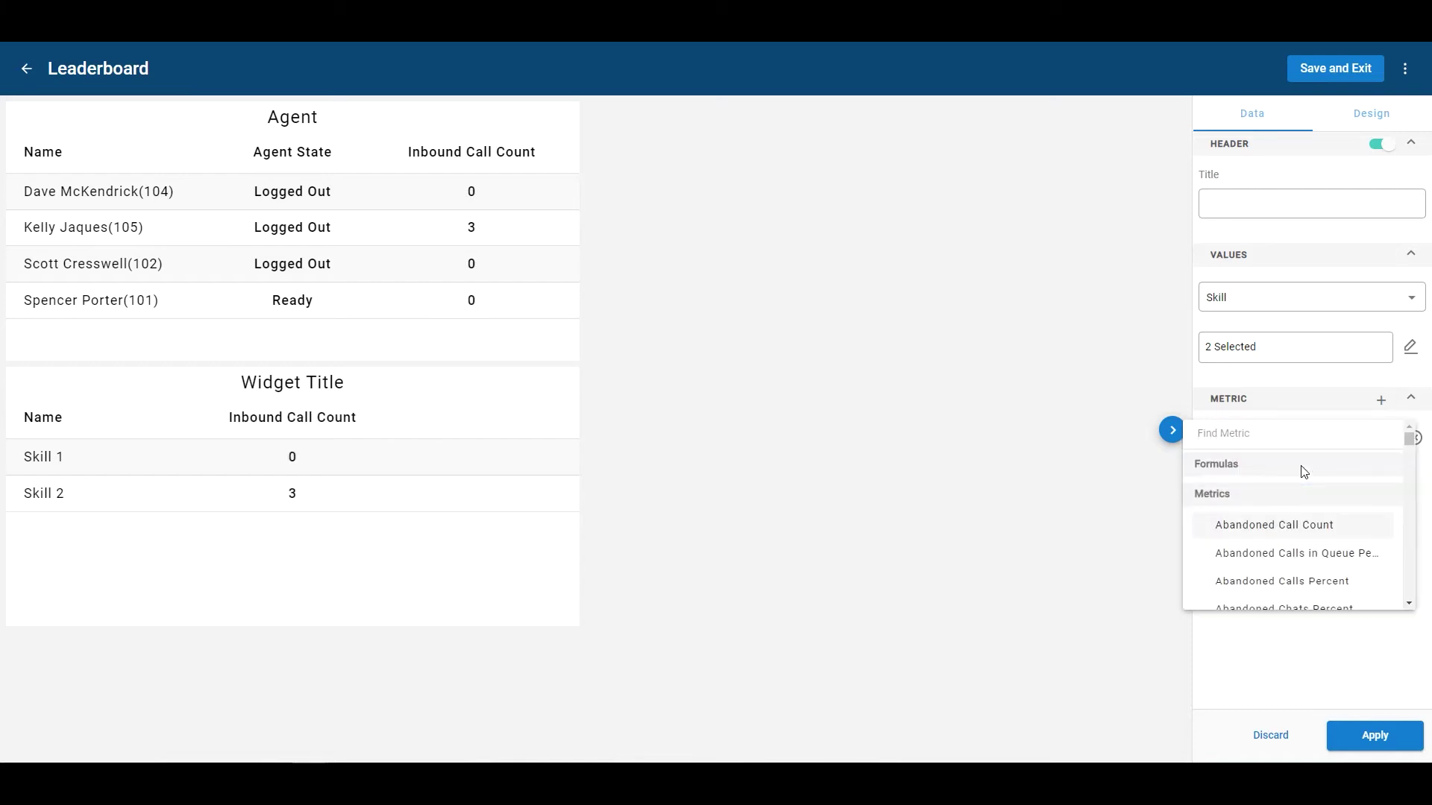
text(ready)
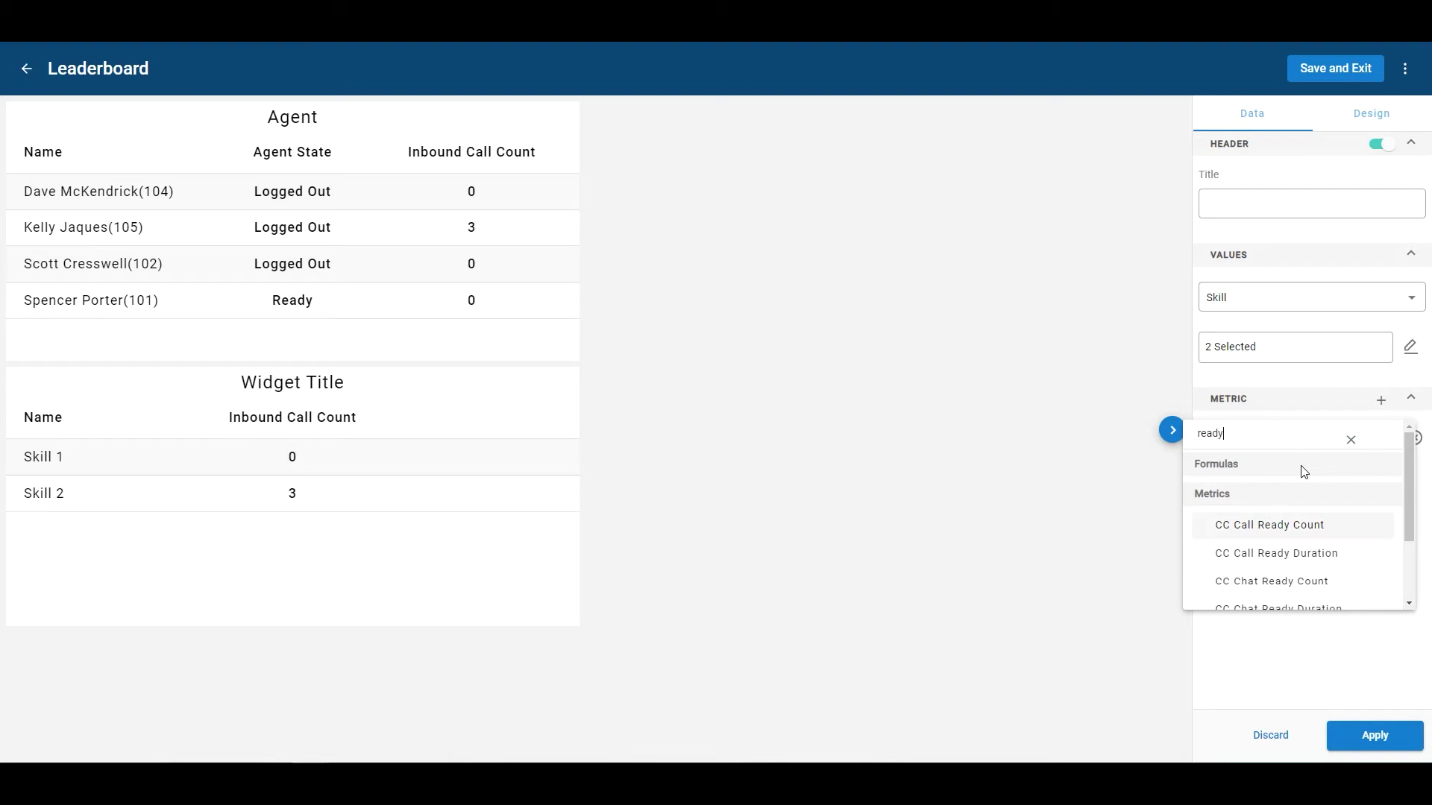
click(1292, 531)
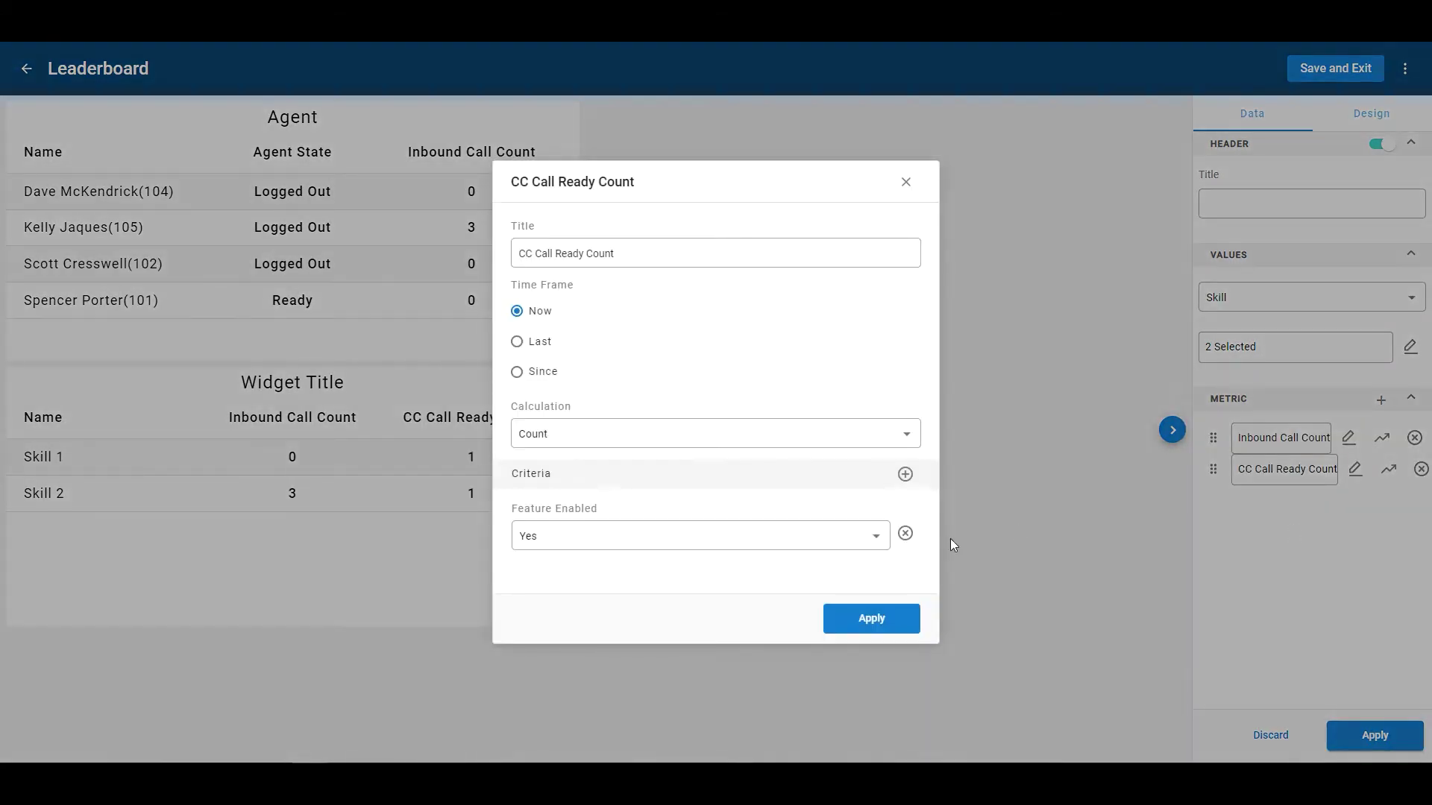
click(881, 622)
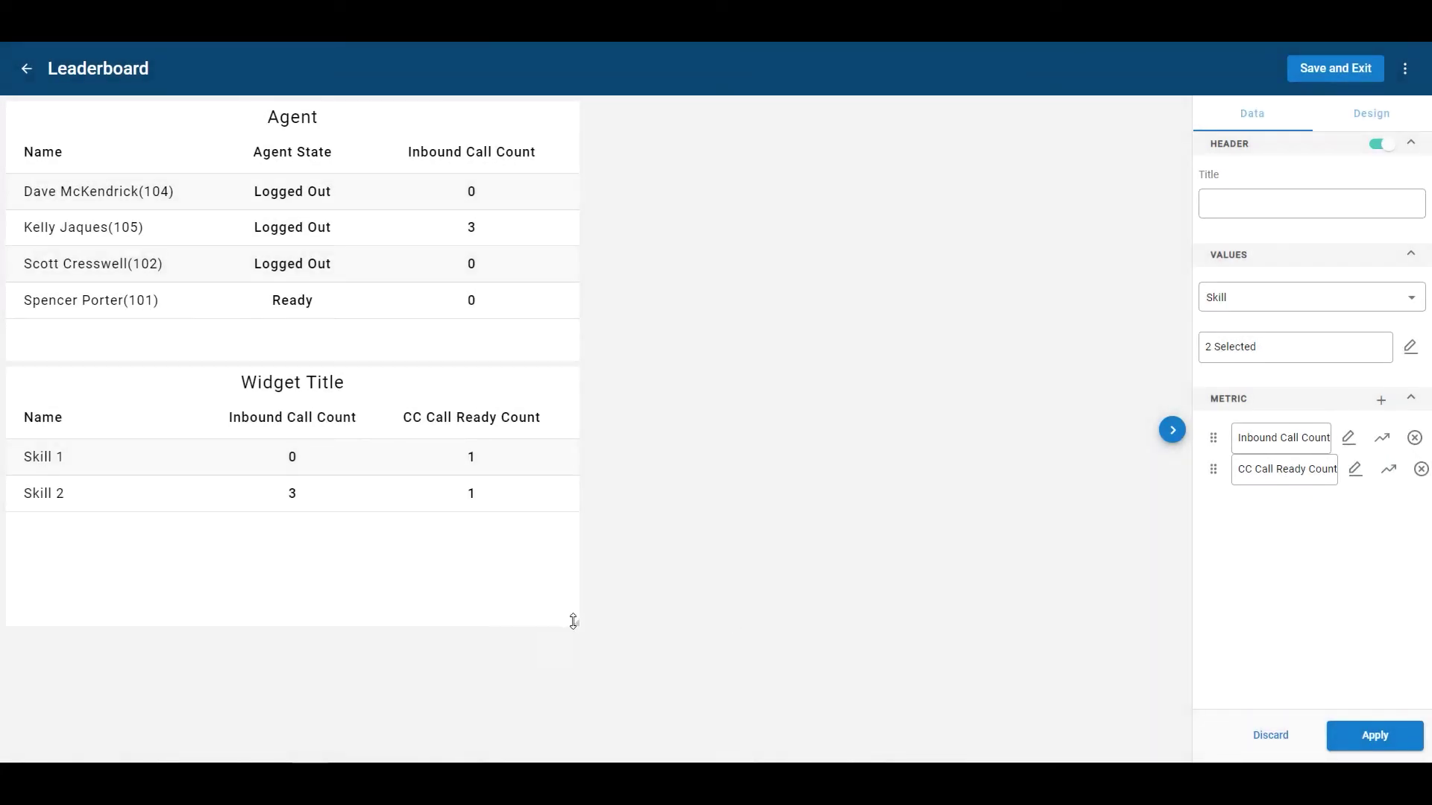
Shorten the skill leaderboard widget so it ends just below the Skill 2 row and apply its changes
drag(575, 623, 573, 547)
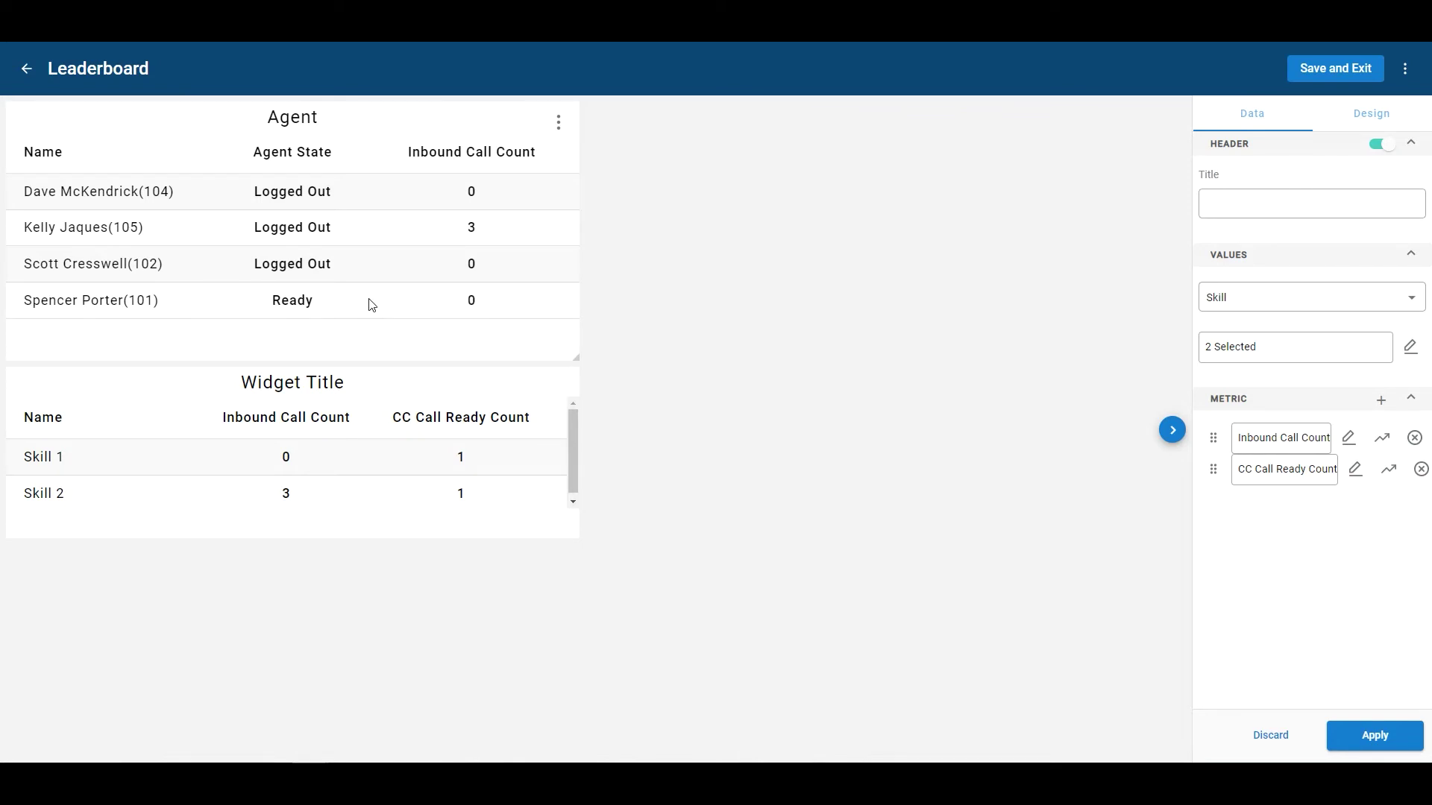
click(1391, 737)
Set the Agent leaderboard's header background color to light blue #00BAFF
click(329, 198)
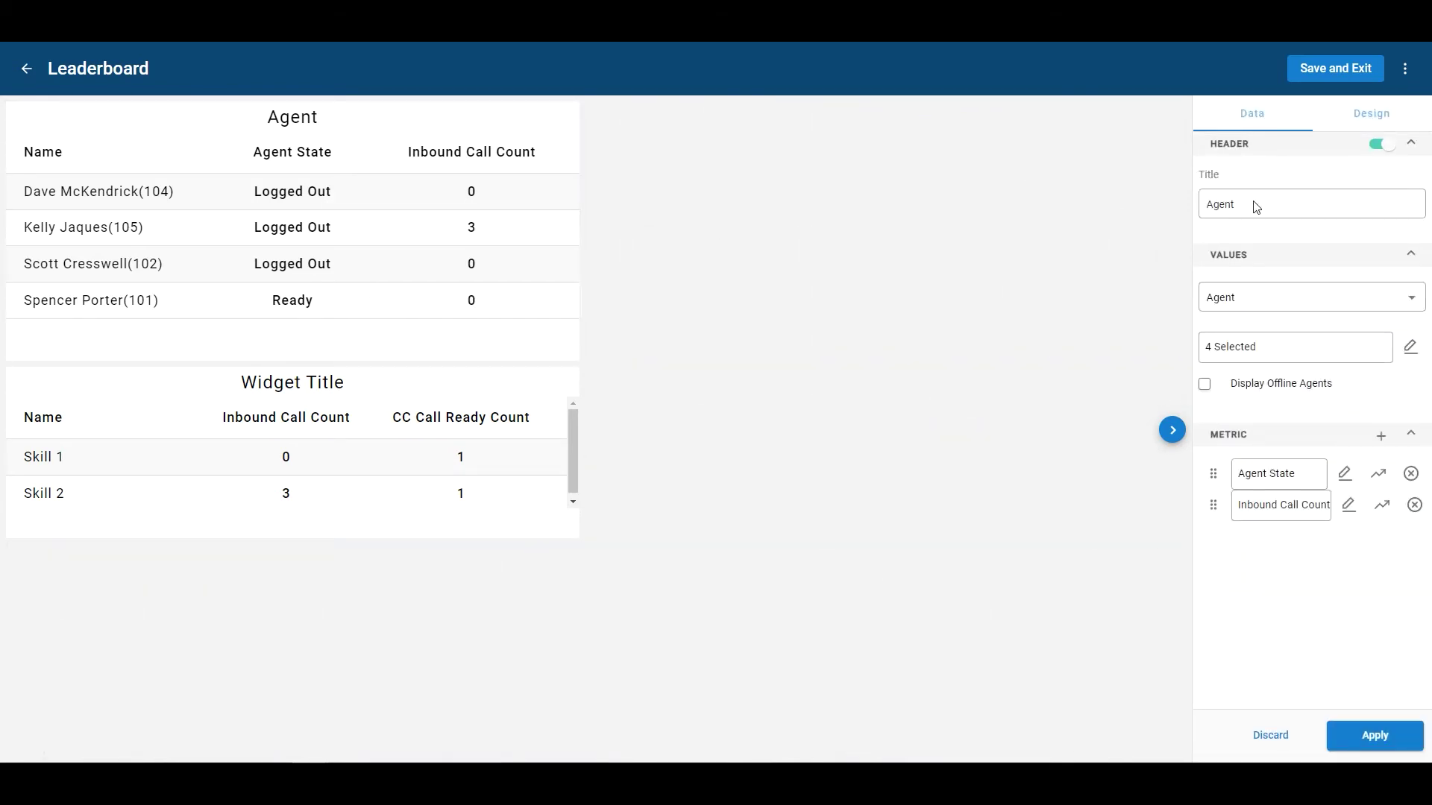
click(1374, 117)
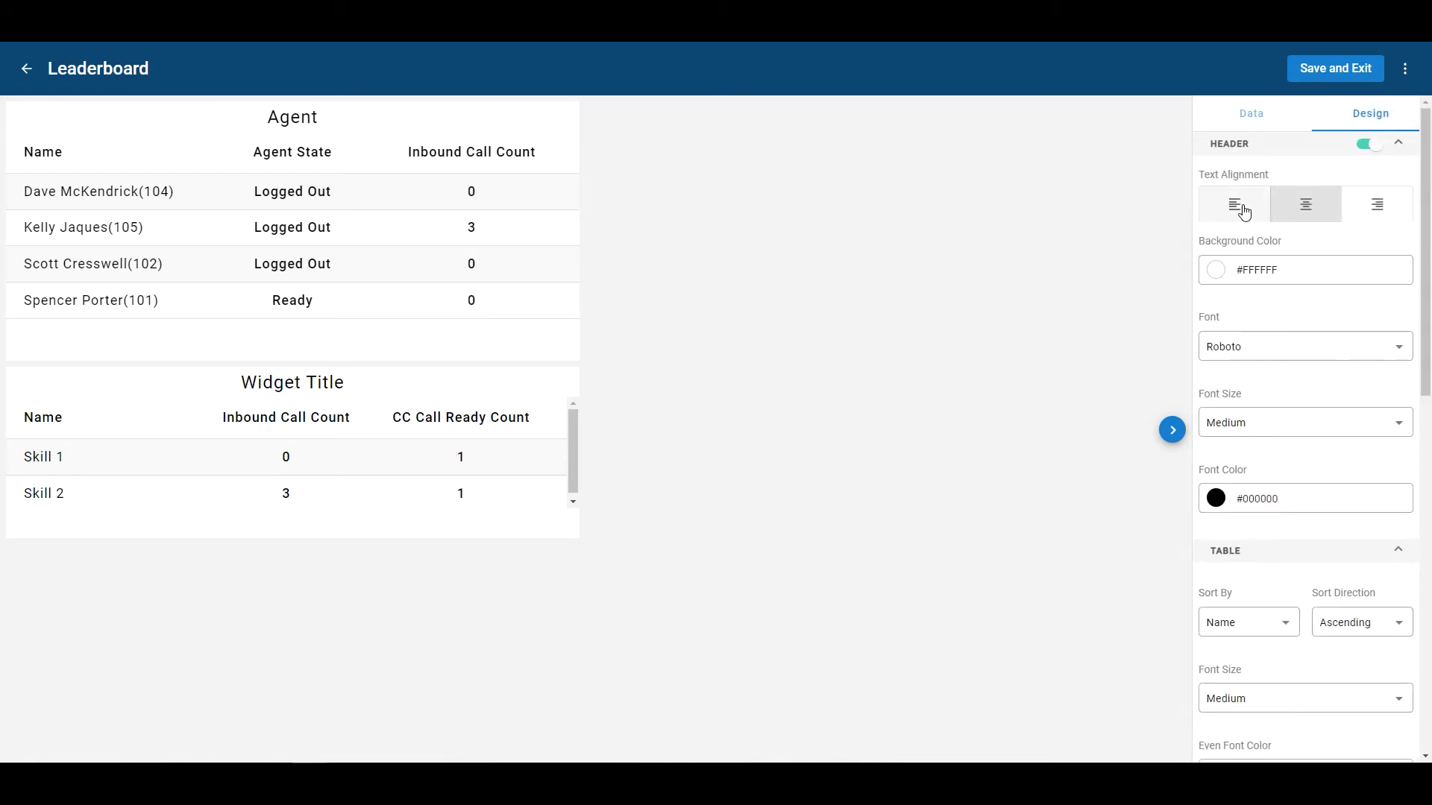
click(1216, 270)
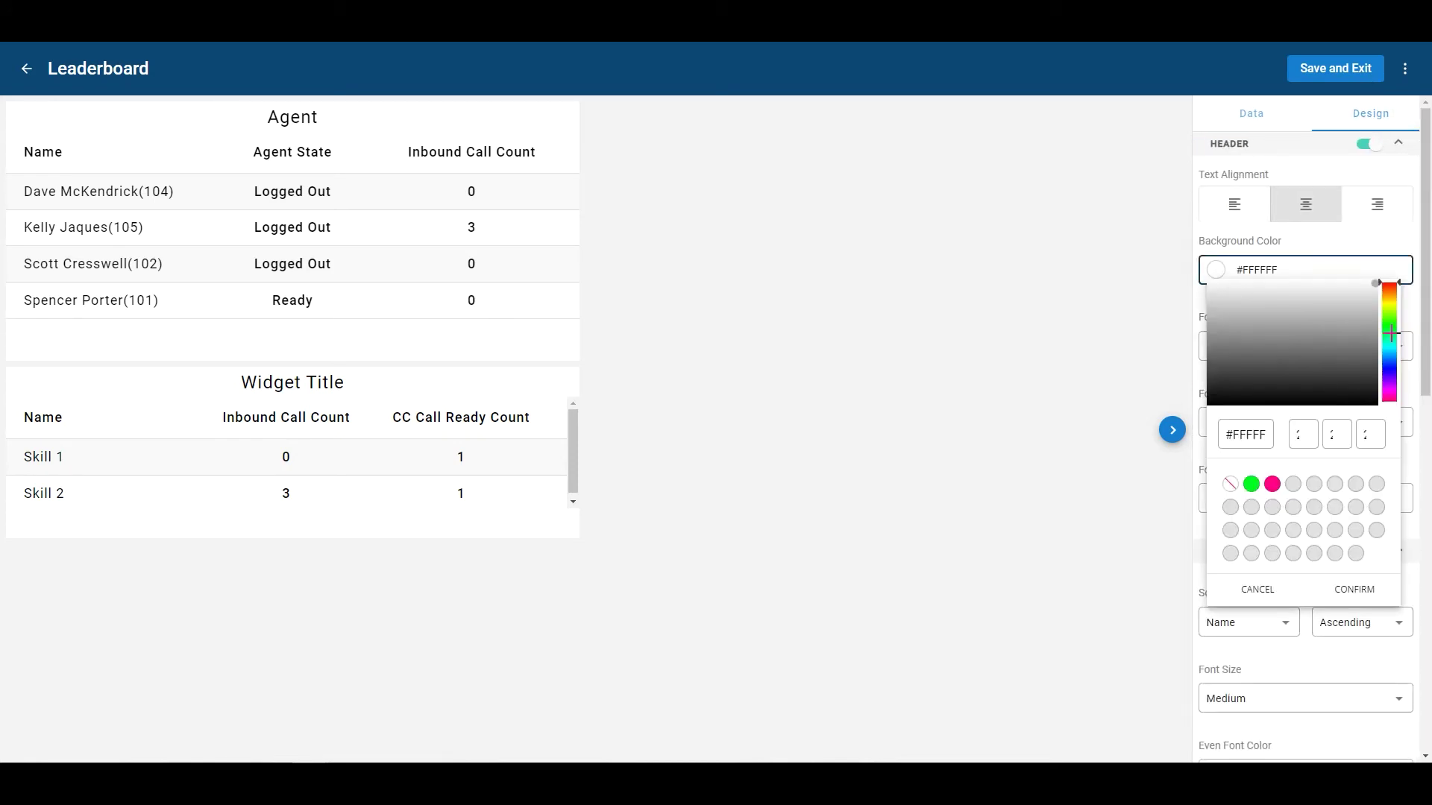
click(1391, 350)
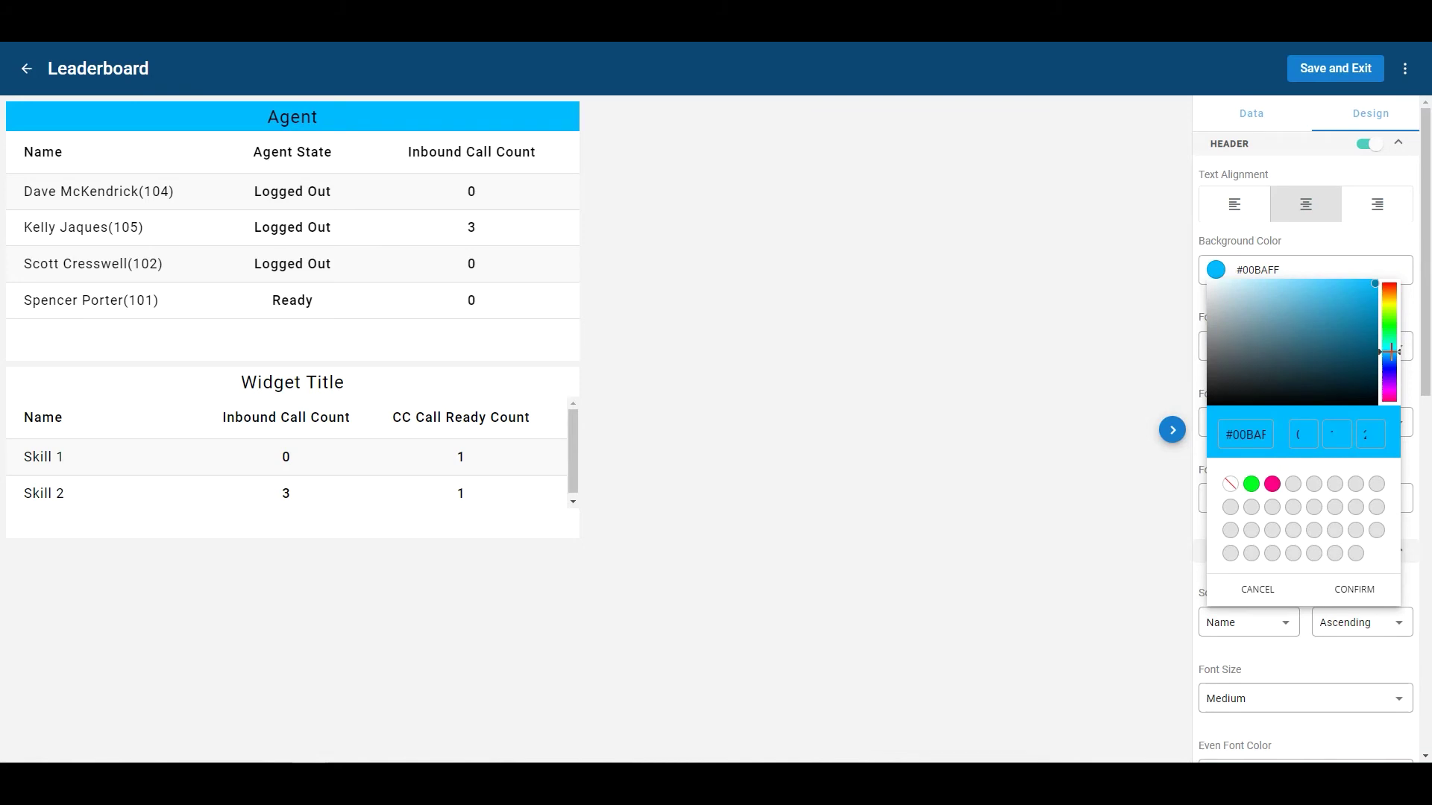
click(1352, 589)
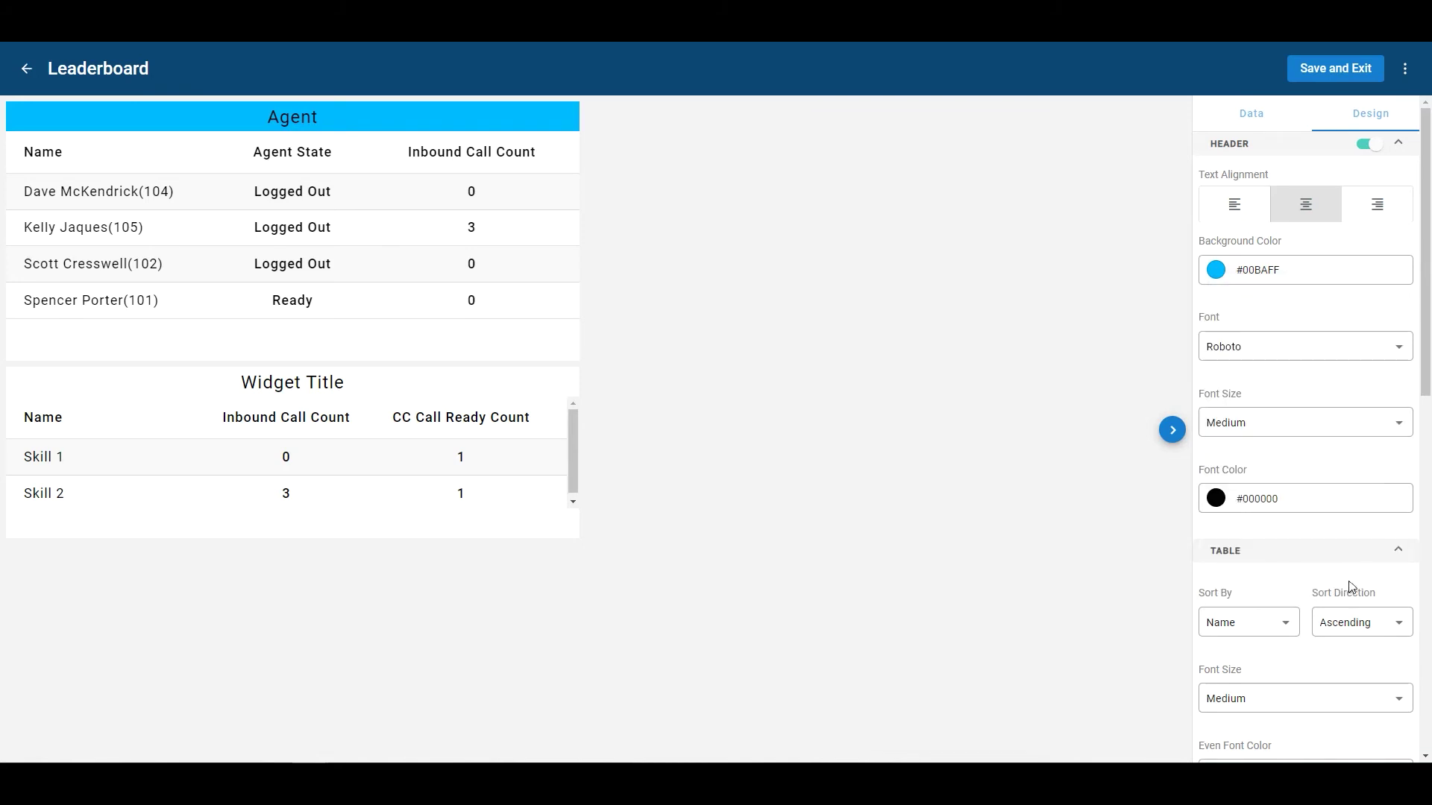
Keep Roboto as the Agent leaderboard's header font and set the header font size to XL Large
click(1284, 358)
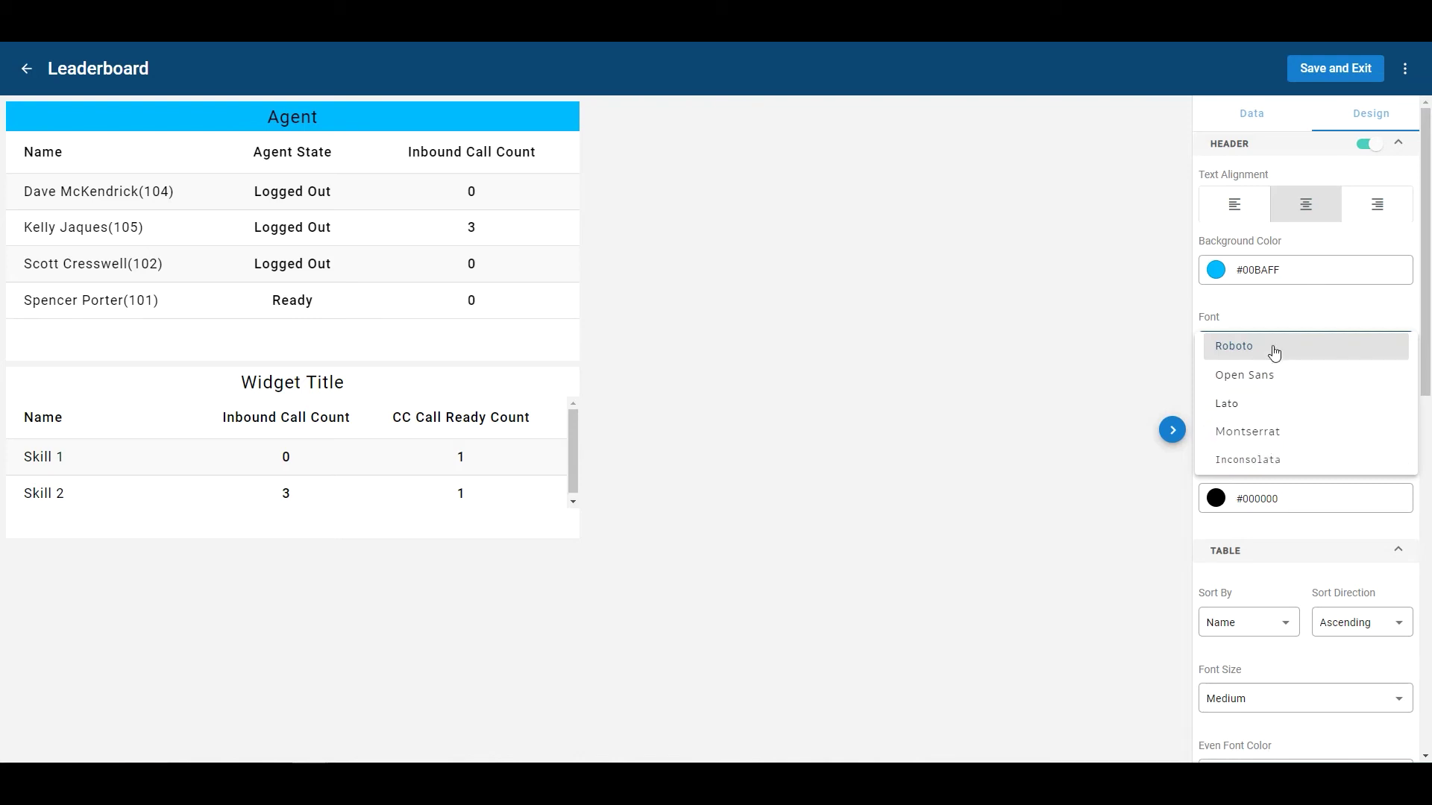
click(1318, 318)
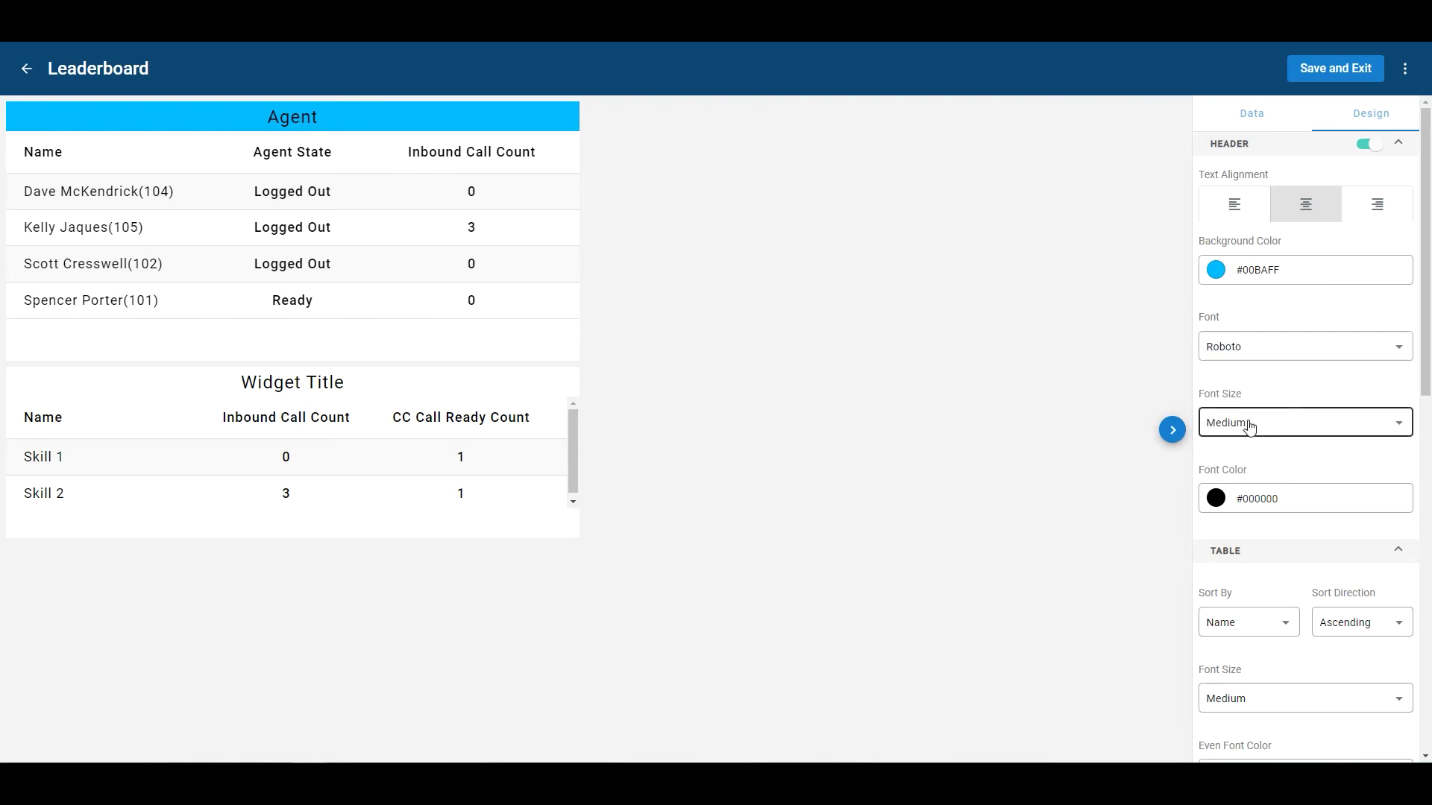
click(1376, 422)
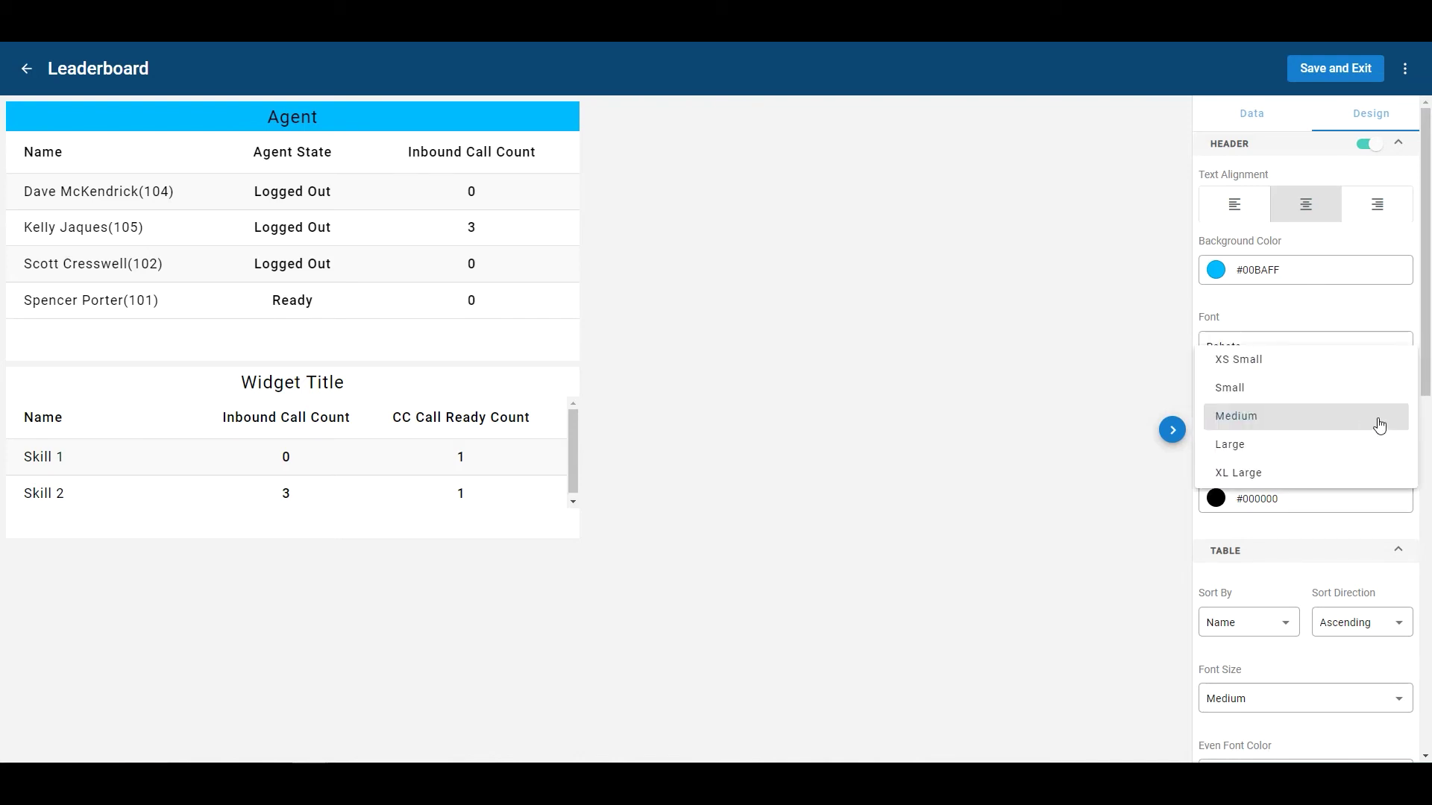
click(1246, 481)
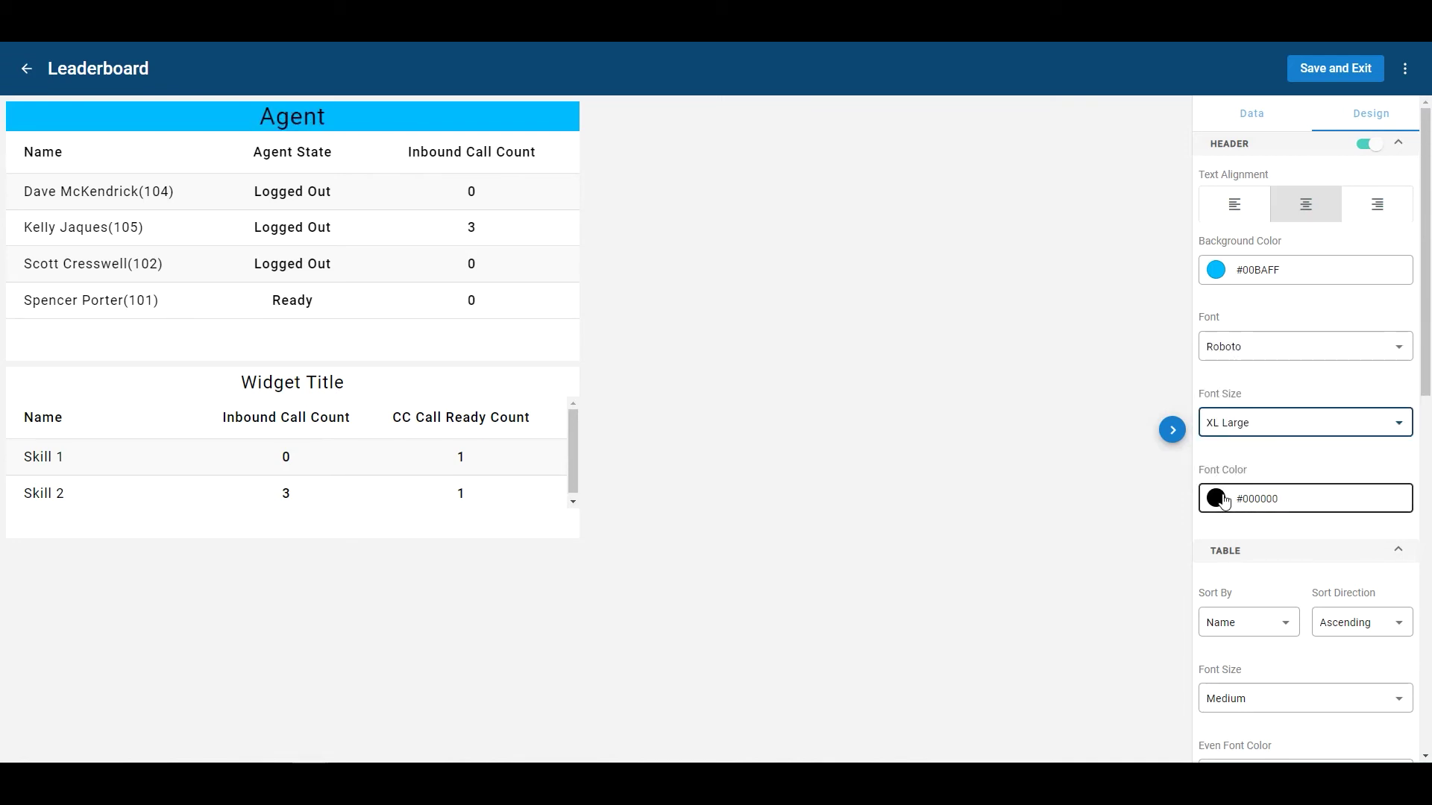
Sort the Agent leaderboard's table by Inbound Call Count in descending order
scroll(1223, 501, down, 2)
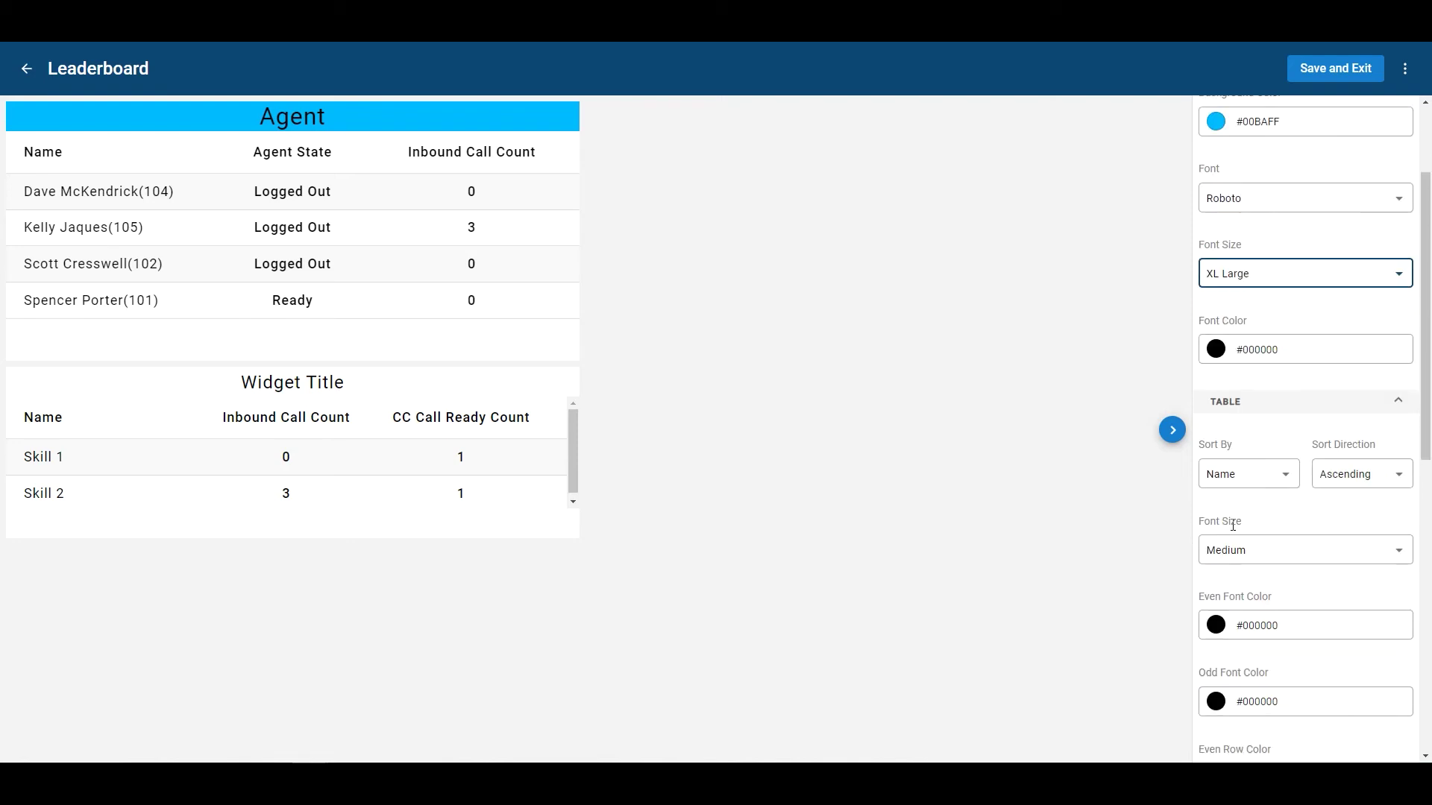
scroll(1255, 509, down, 1)
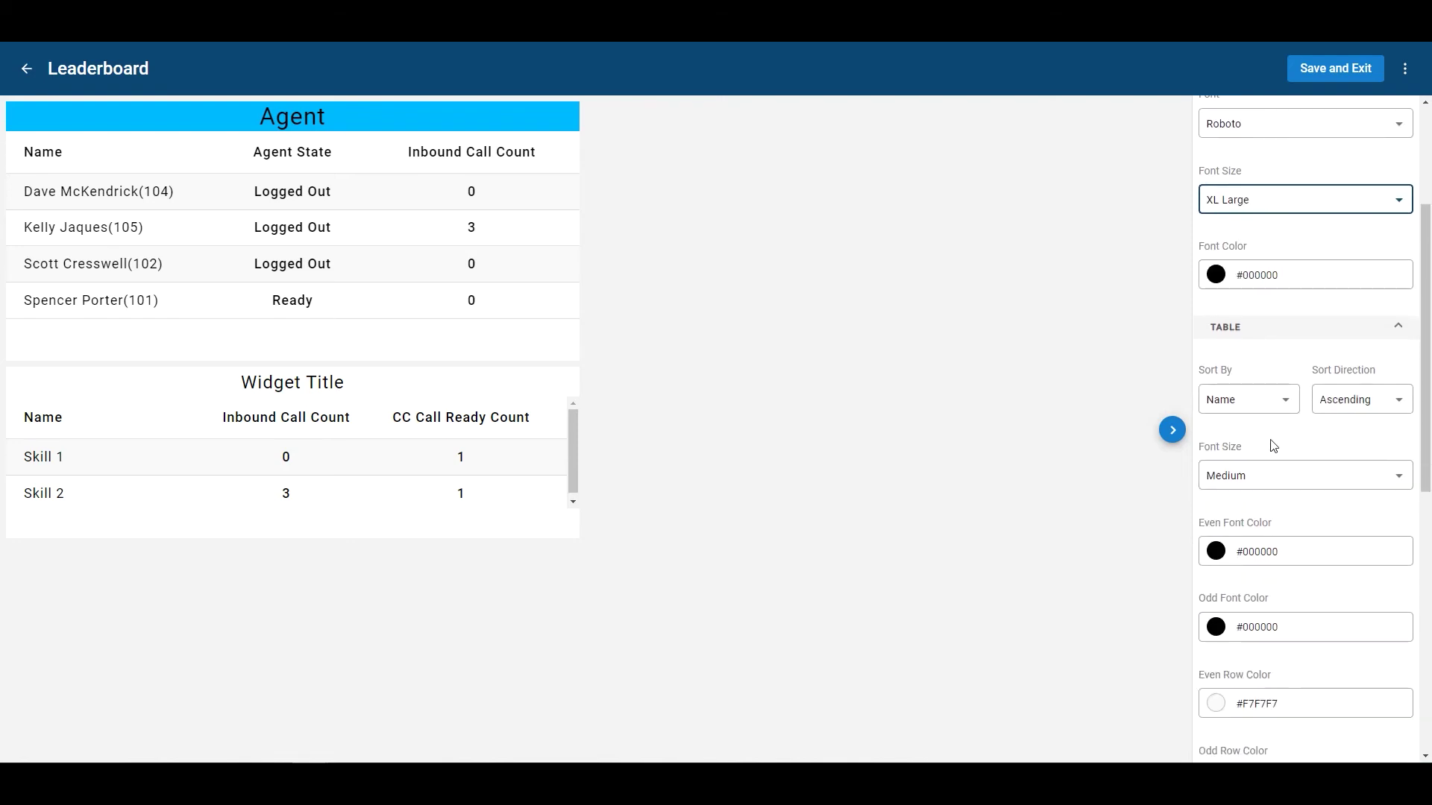
click(1285, 402)
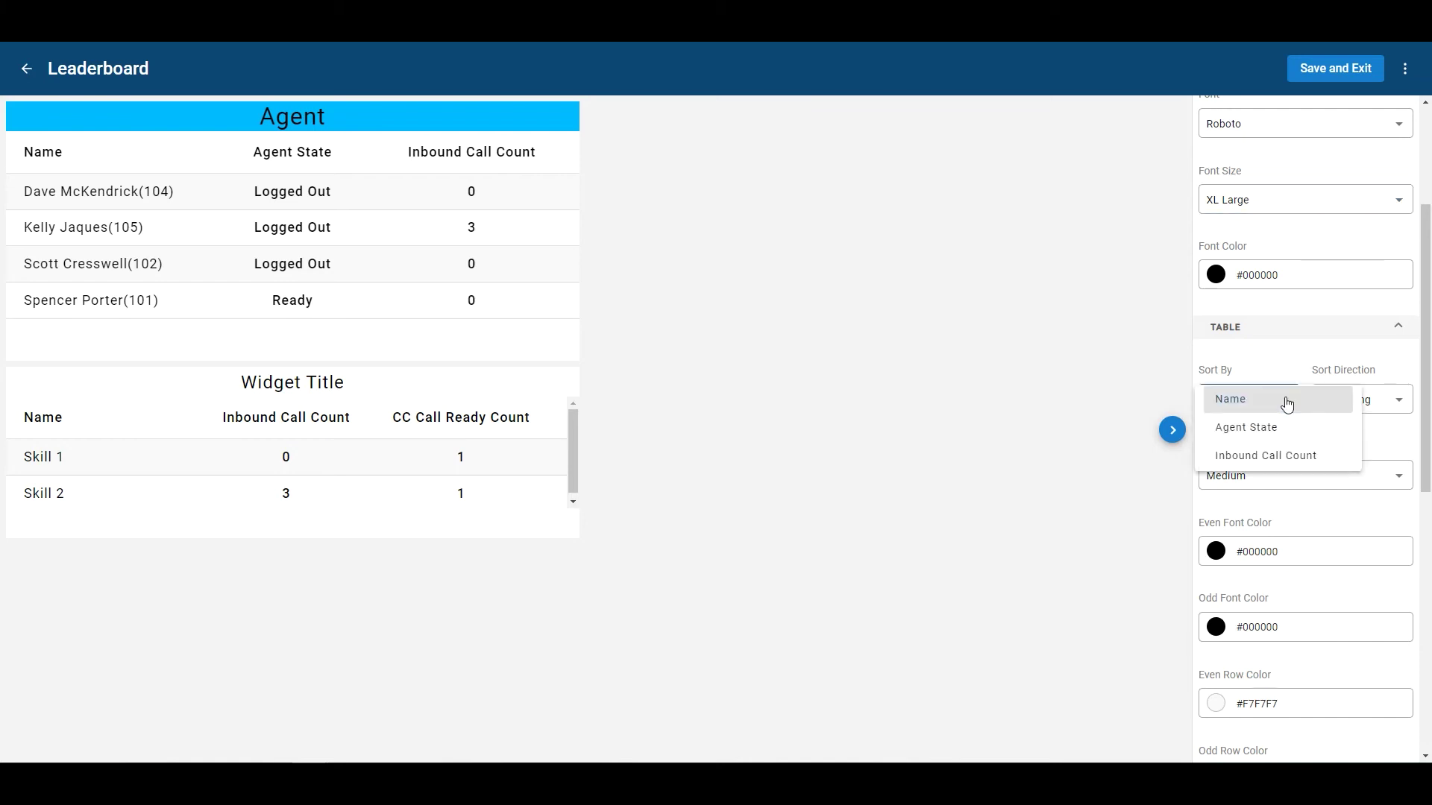
click(1276, 456)
click(1377, 407)
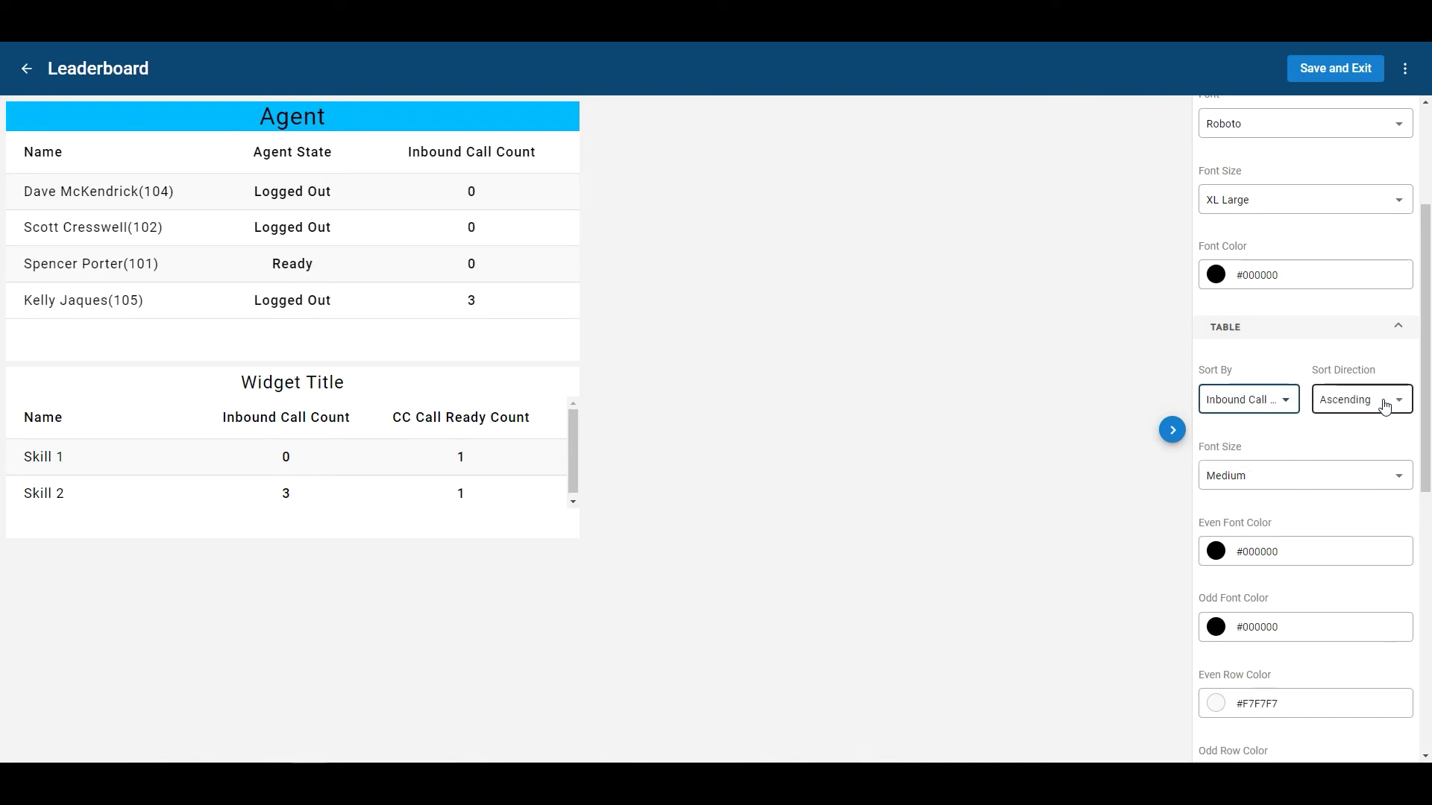
click(1344, 426)
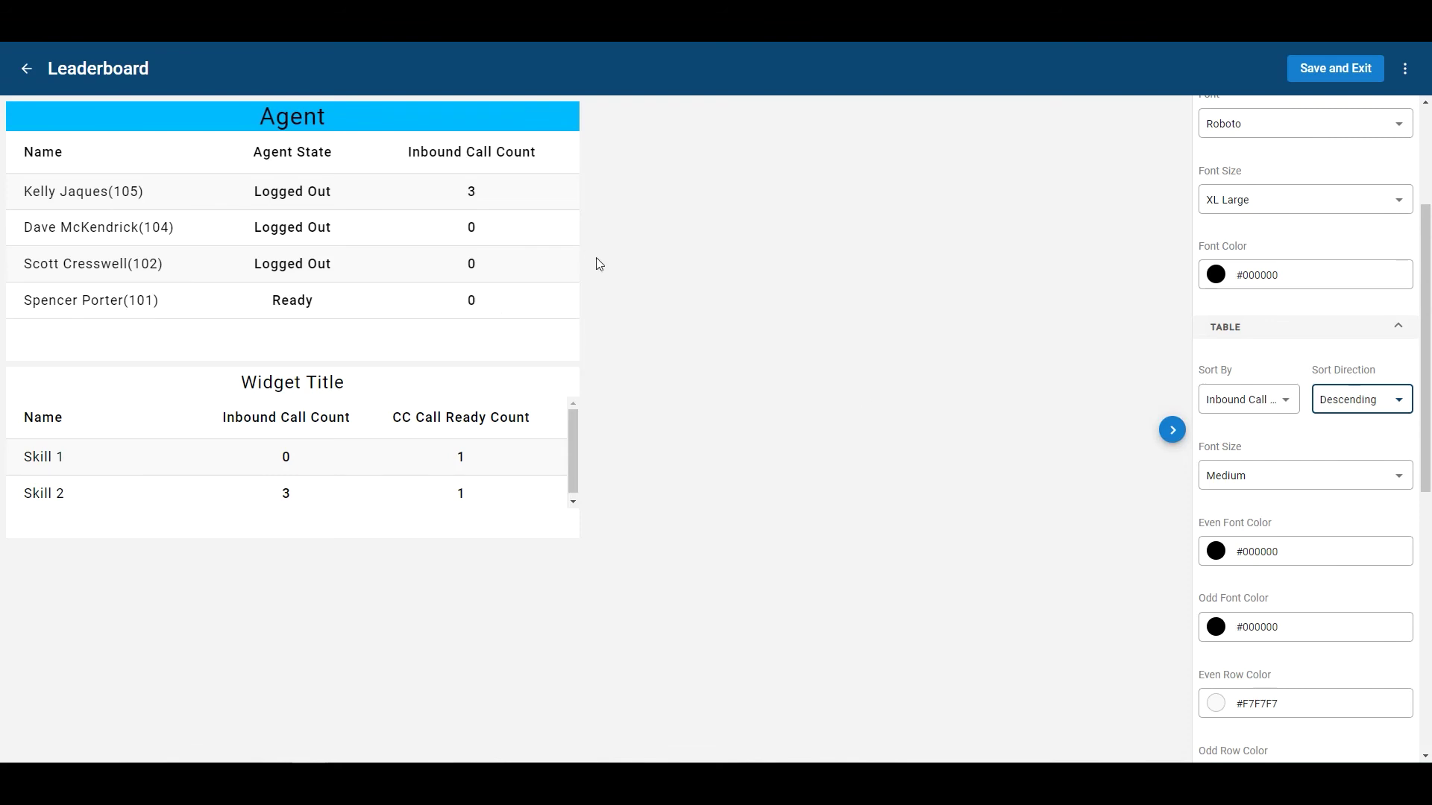
Set the Agent table's even font color to blue #0009FF and its odd font color to pink #FF0087
scroll(1316, 513, down, 2)
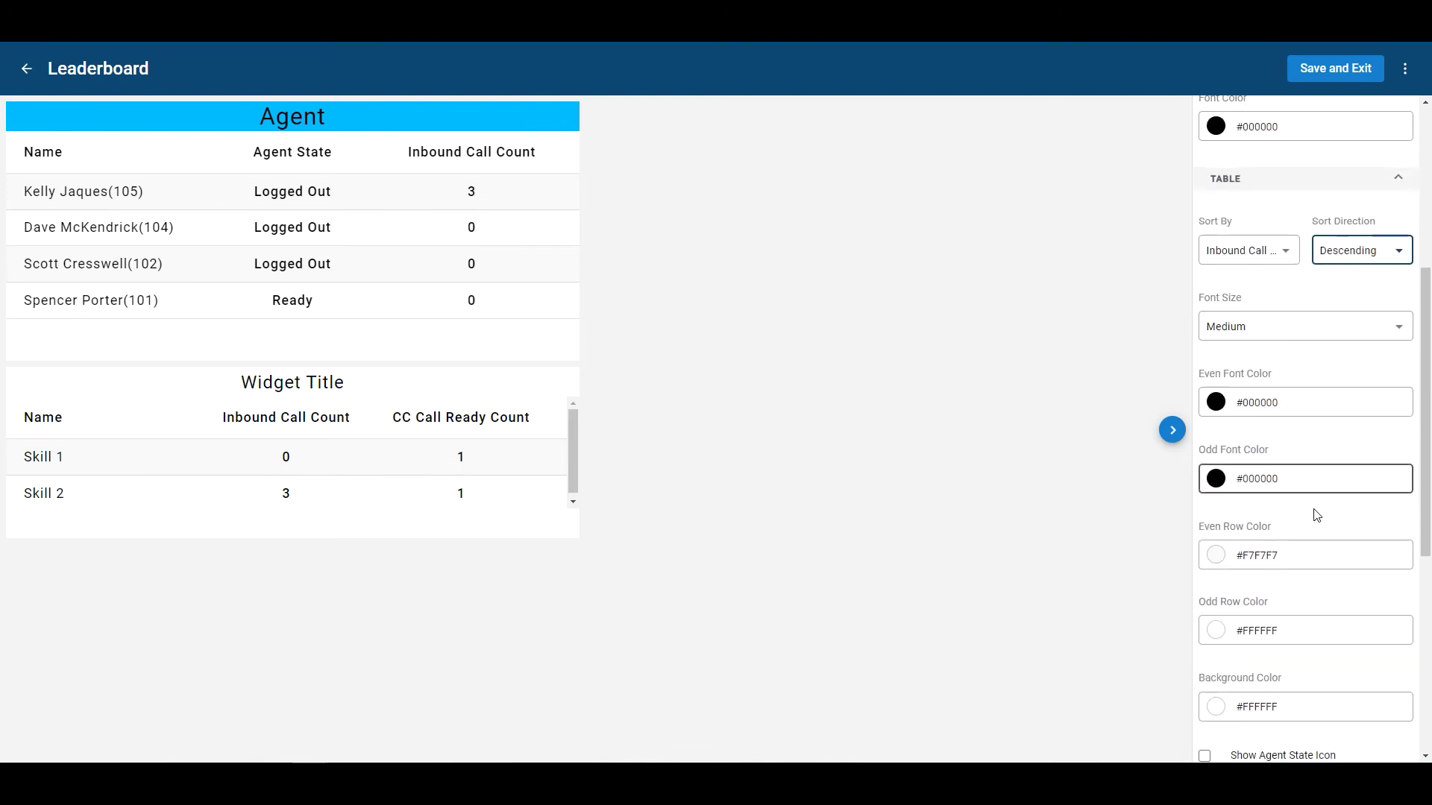
click(1215, 402)
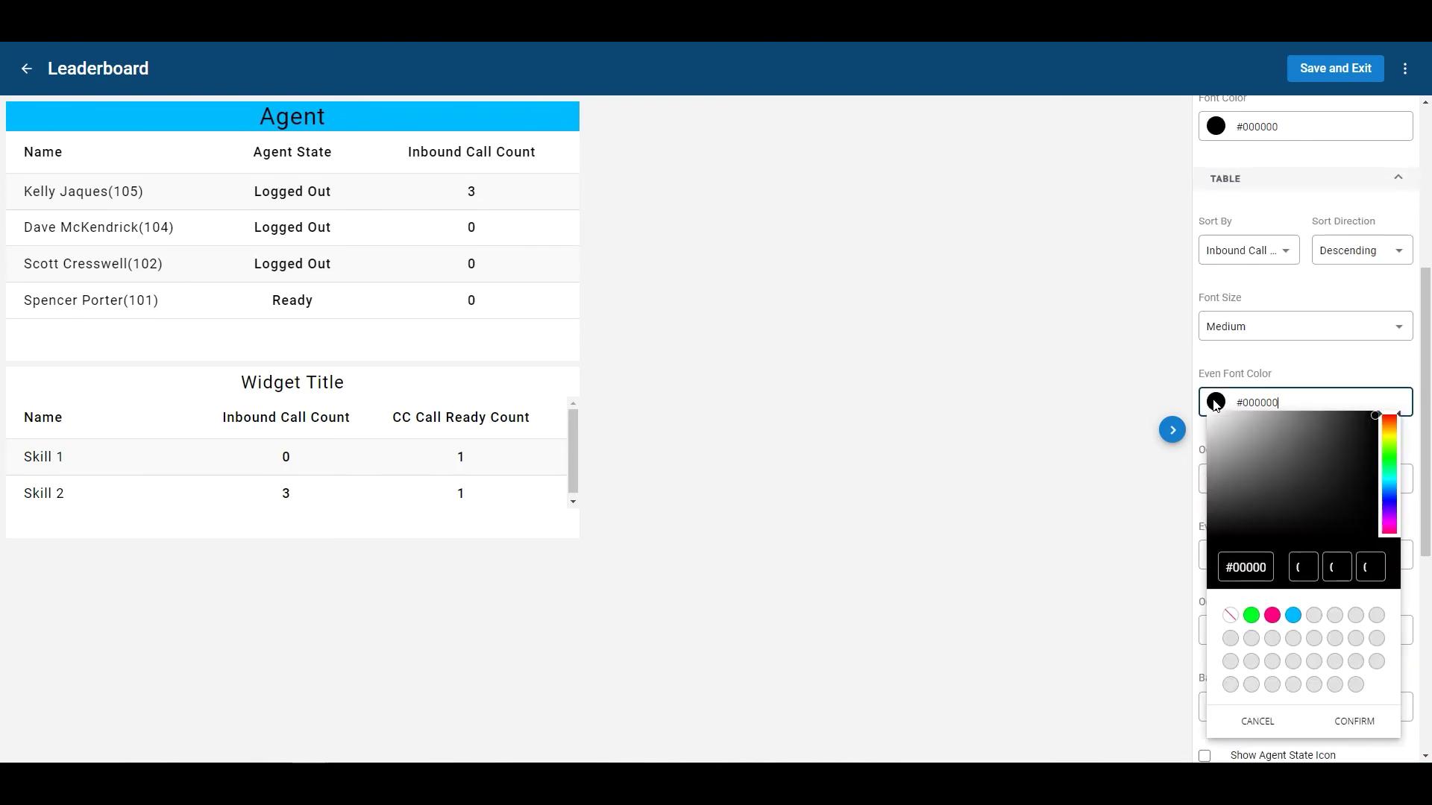
click(1392, 499)
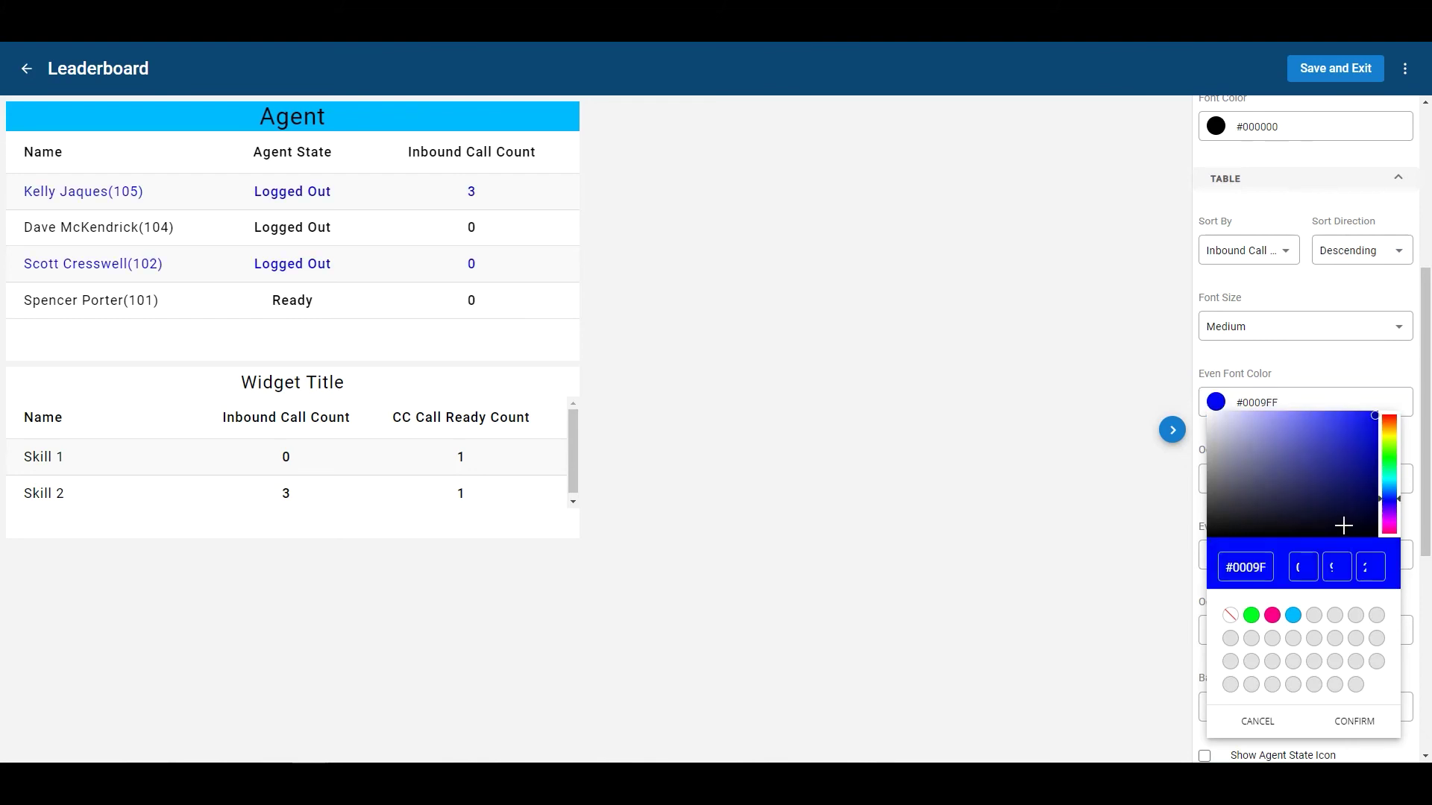
click(1354, 721)
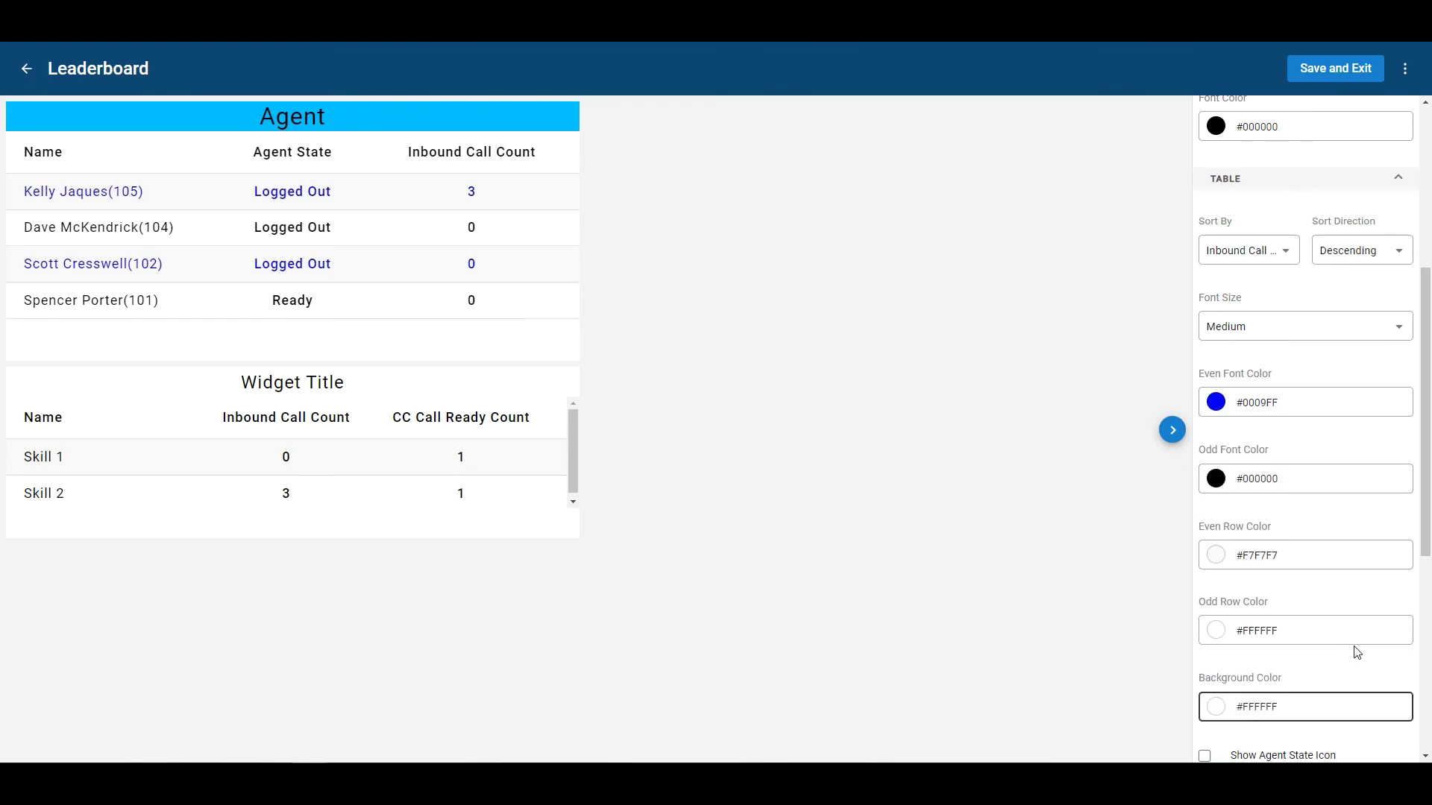
click(1217, 481)
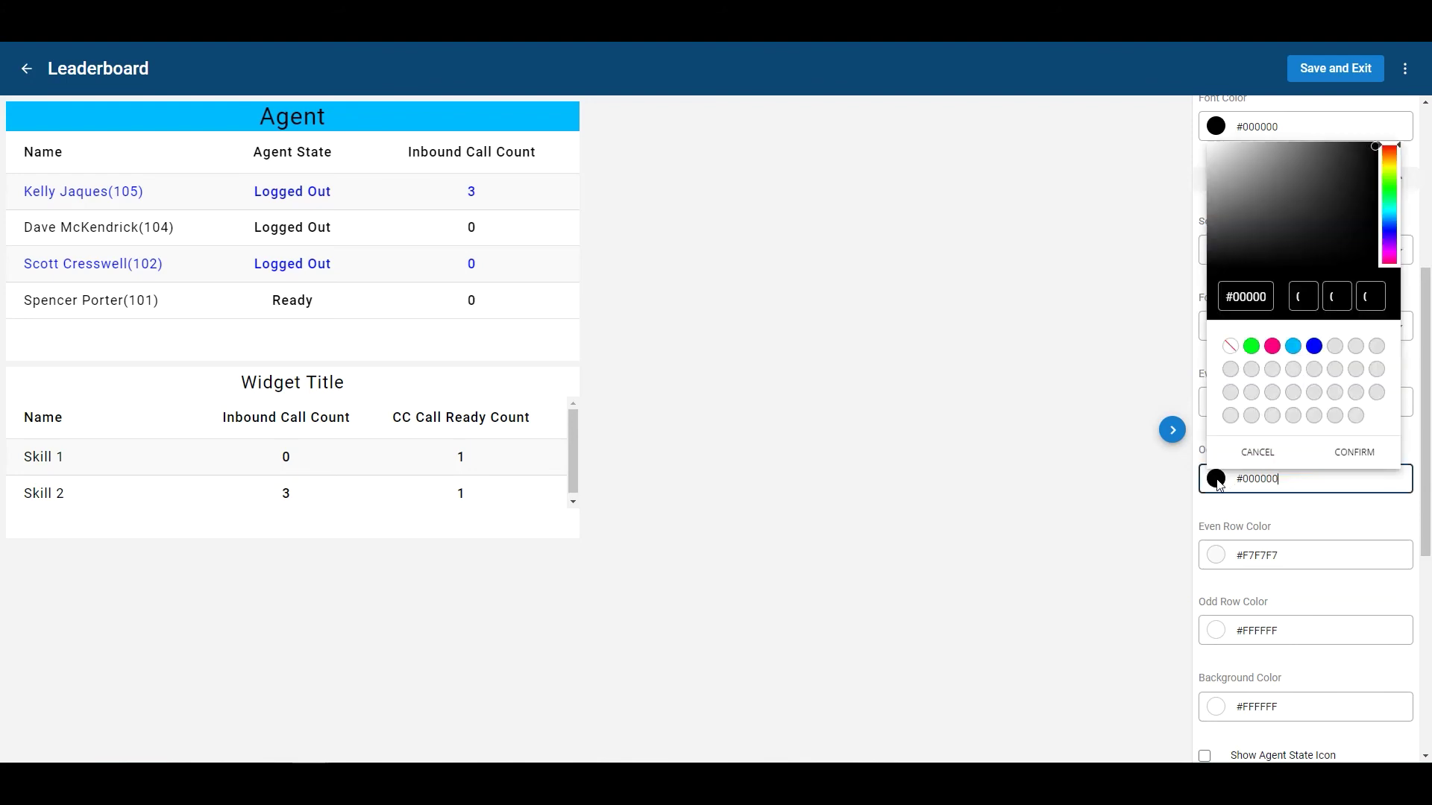
click(1272, 347)
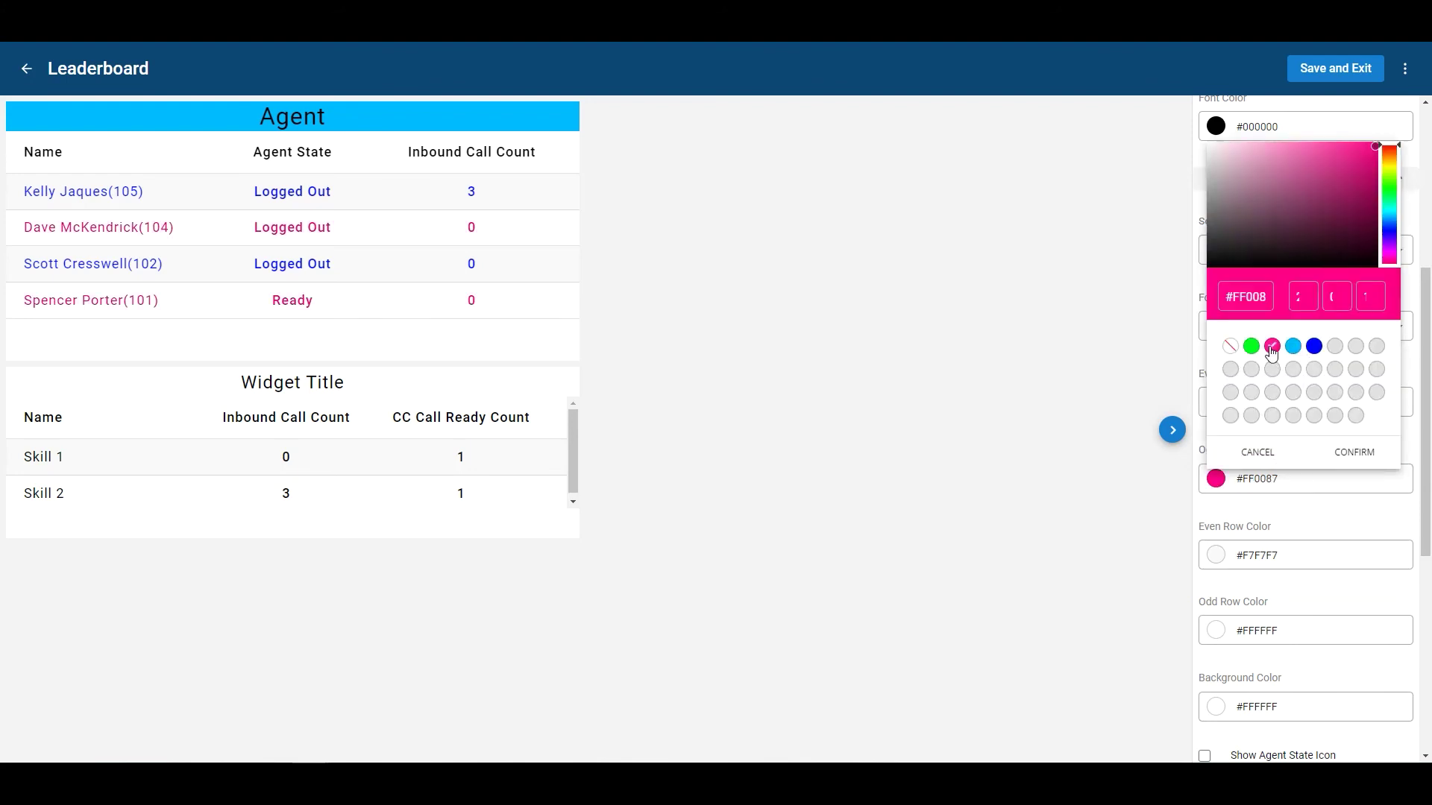
click(1354, 452)
Enable Show Agent State Icon, Show Agent Image and Show Rank for the Agent leaderboard's table
scroll(1250, 597, down, 4)
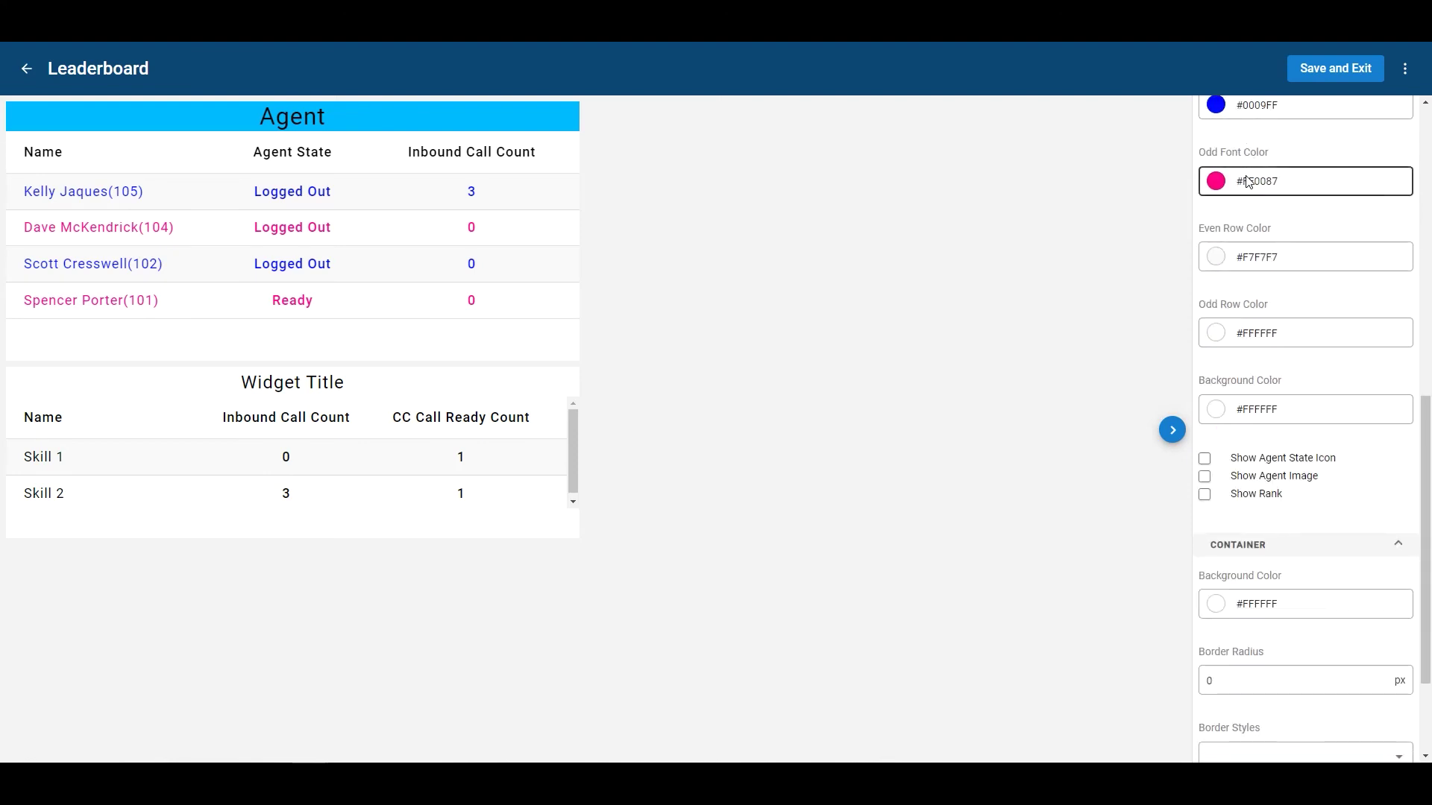
scroll(1257, 182, up, 2)
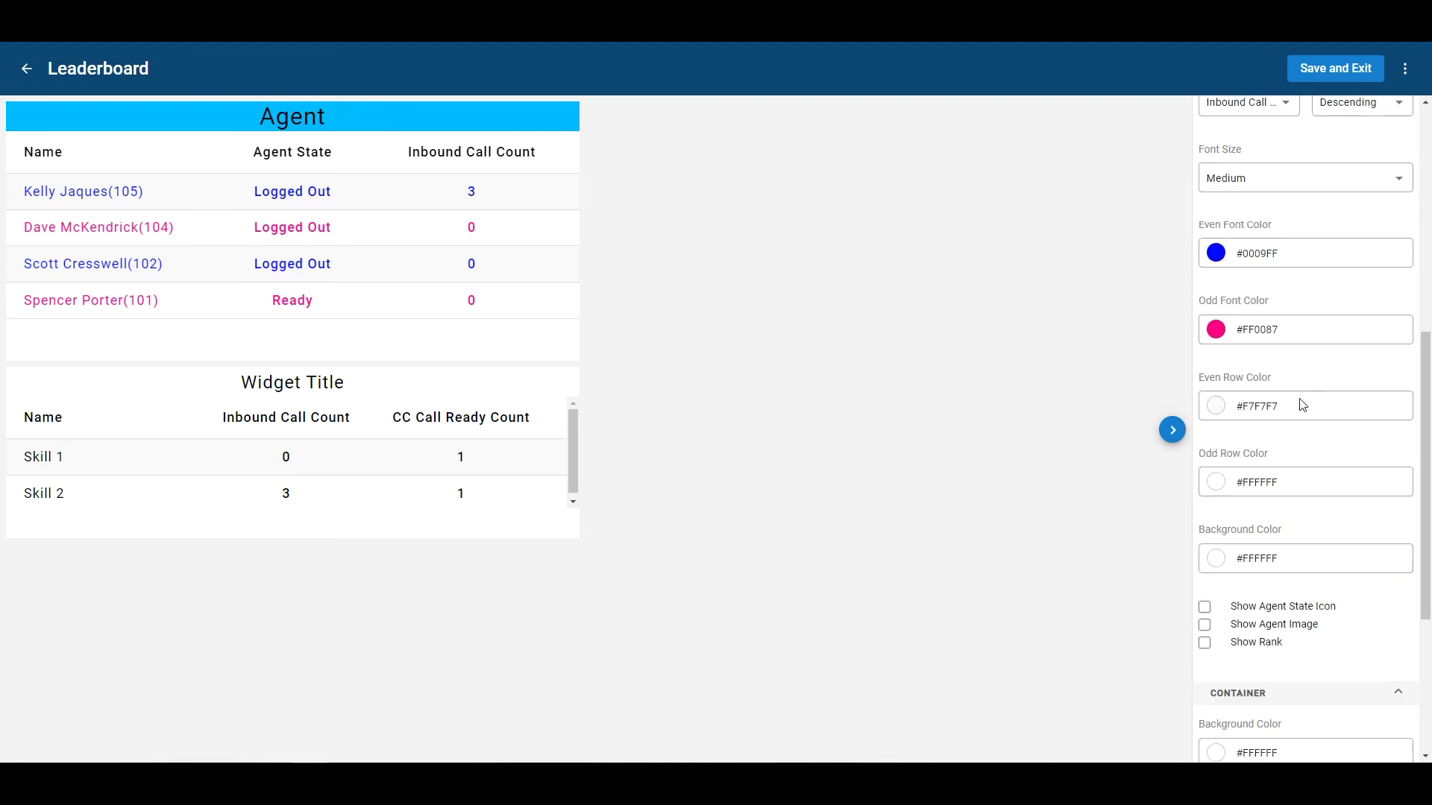
scroll(1260, 484, down, 2)
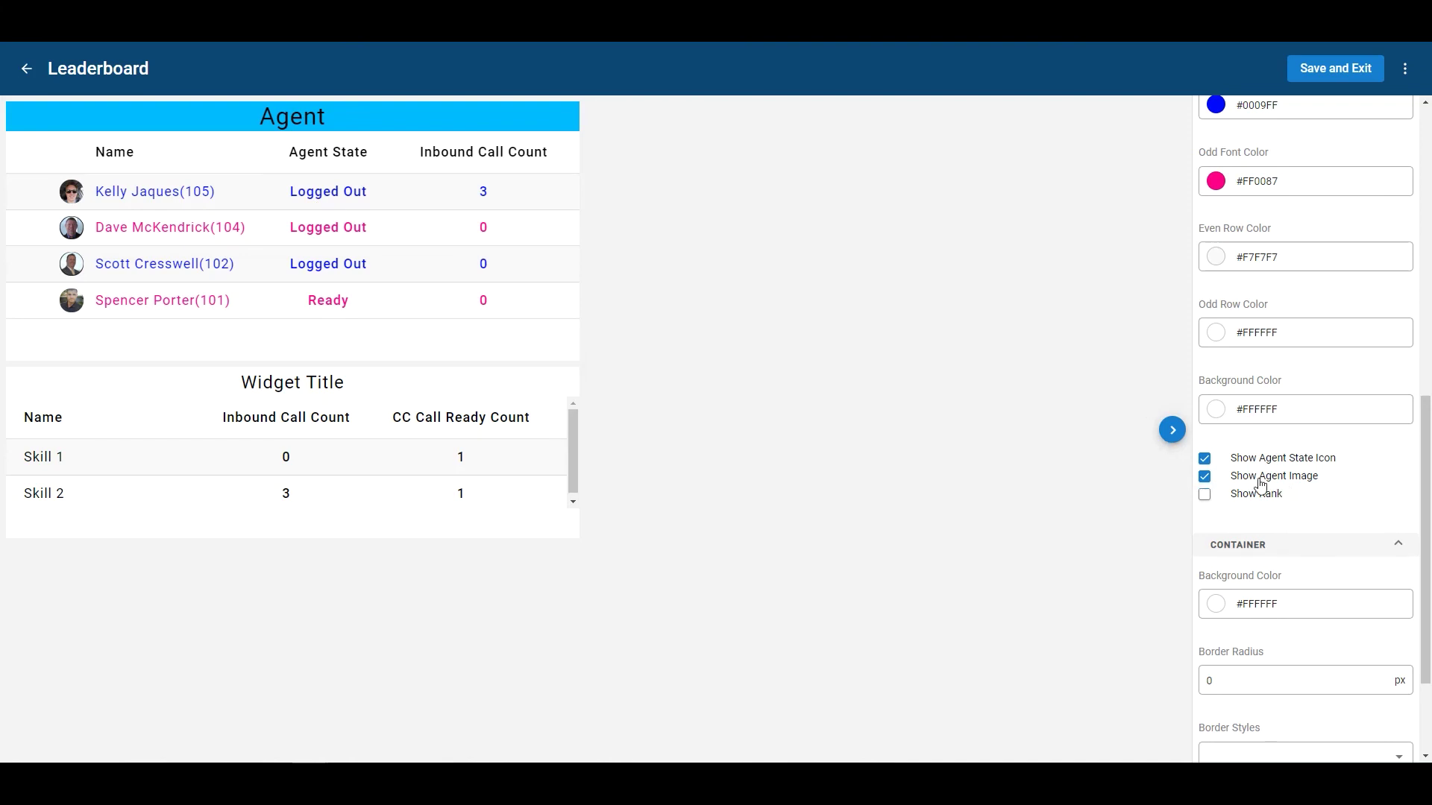
click(1204, 494)
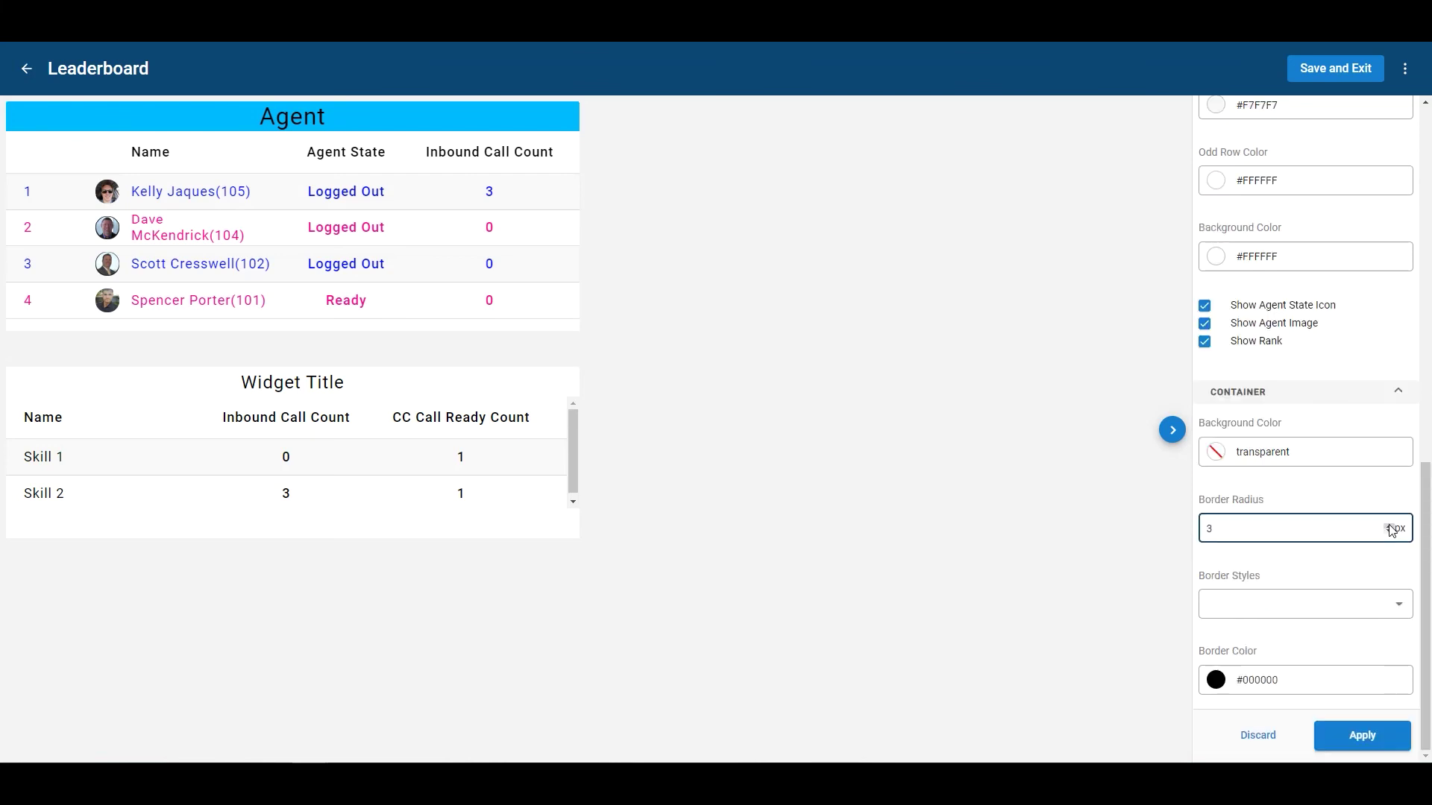
Give the Agent leaderboard's container a transparent background, a 24 px border radius and a double border style, and apply the changes
click(1388, 526)
click(1399, 605)
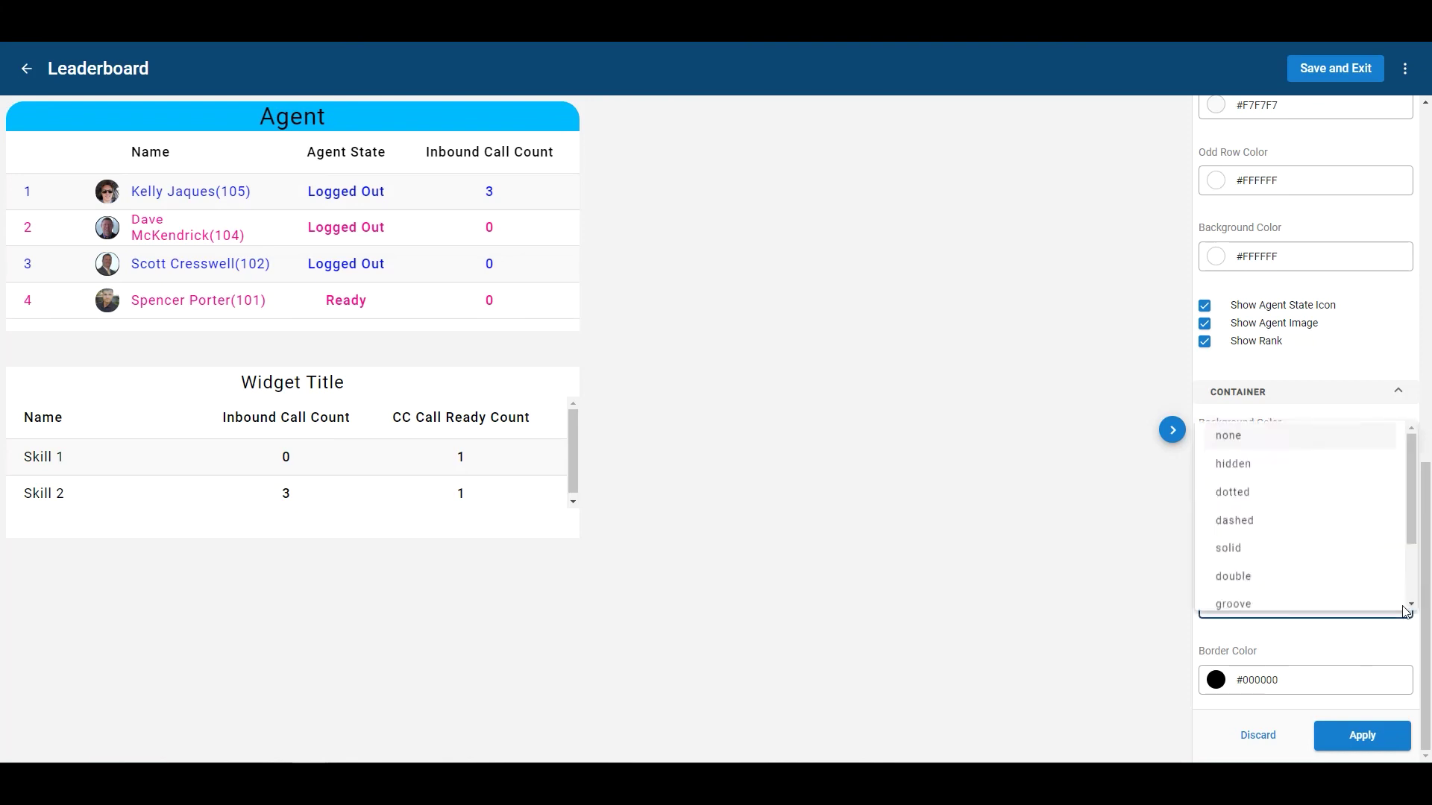
click(1262, 582)
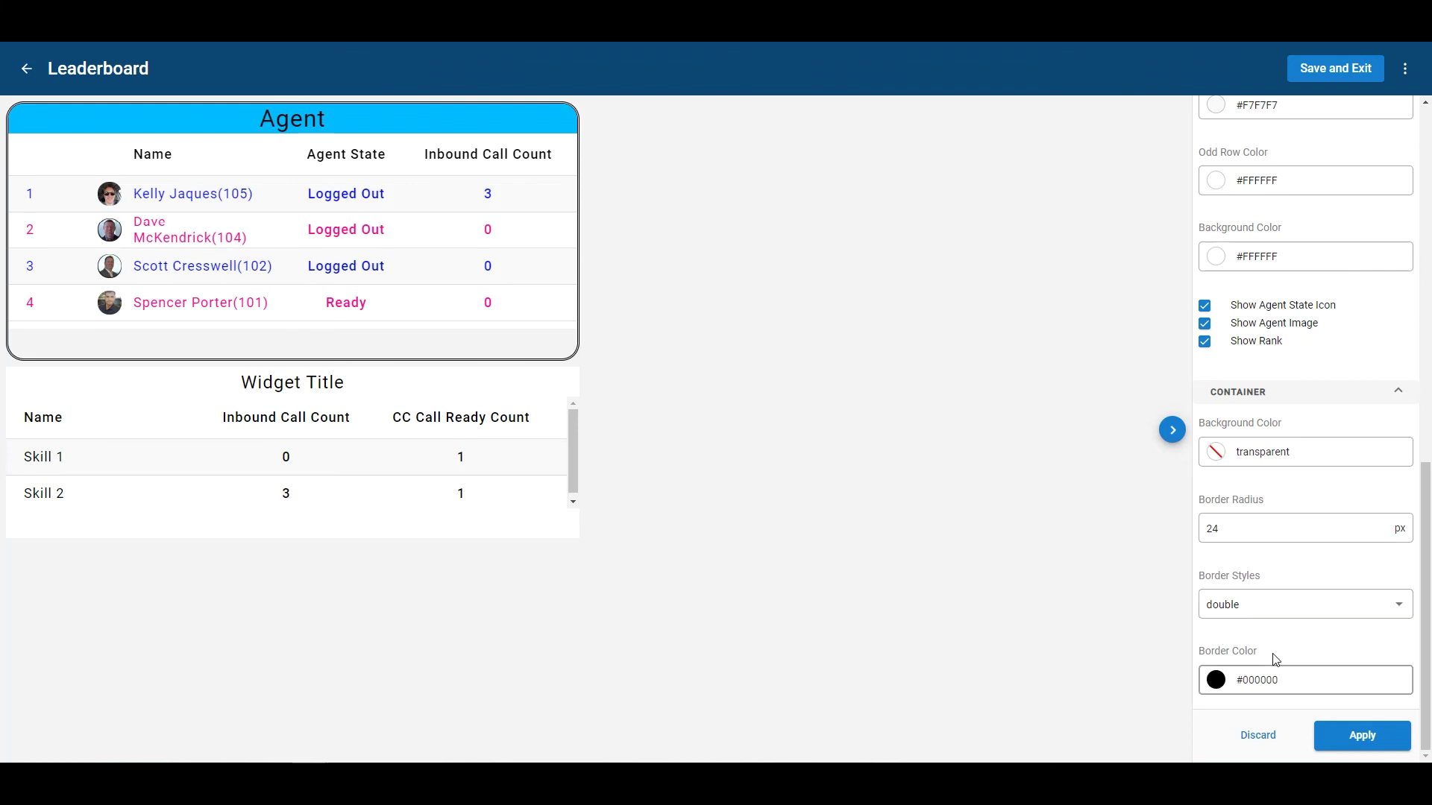
click(1363, 748)
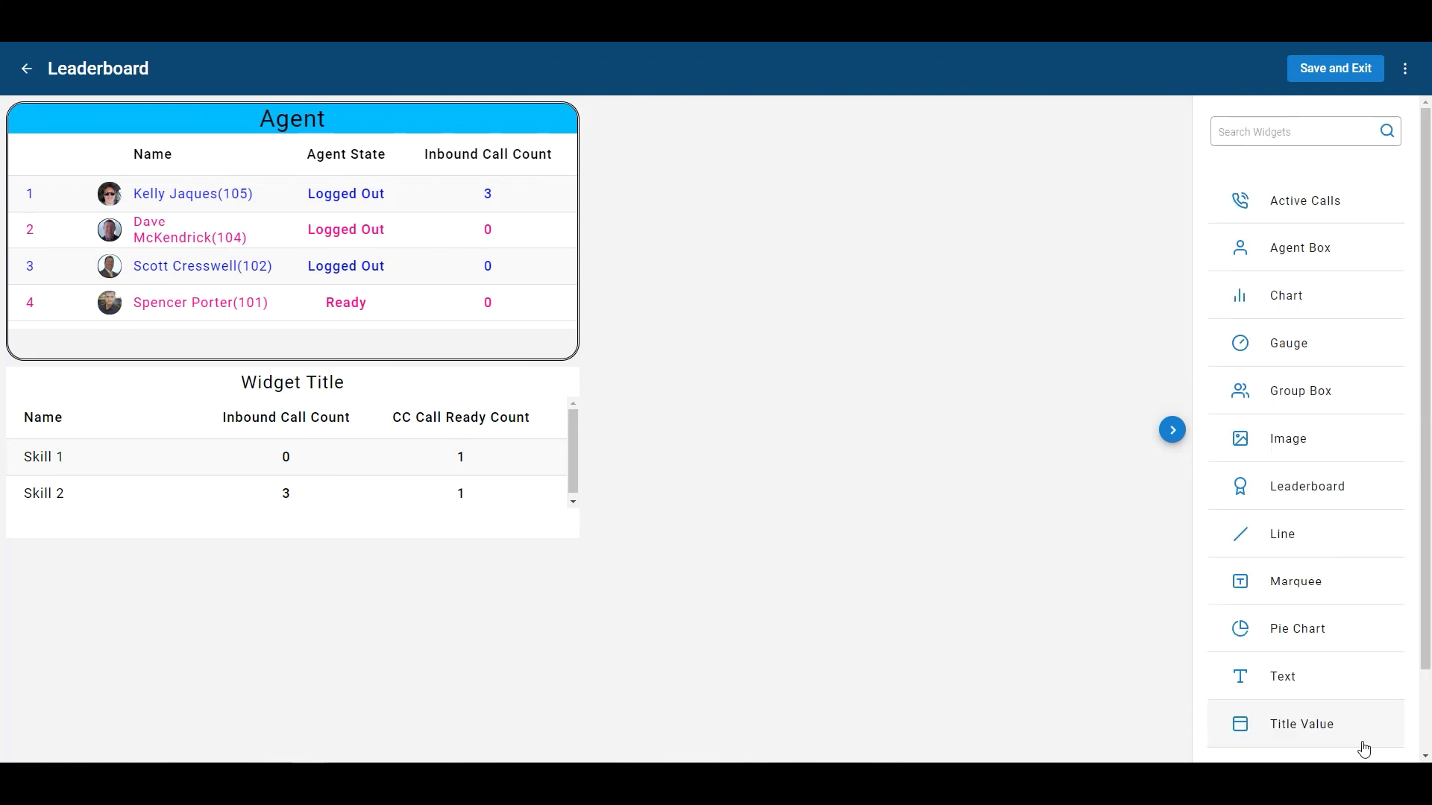